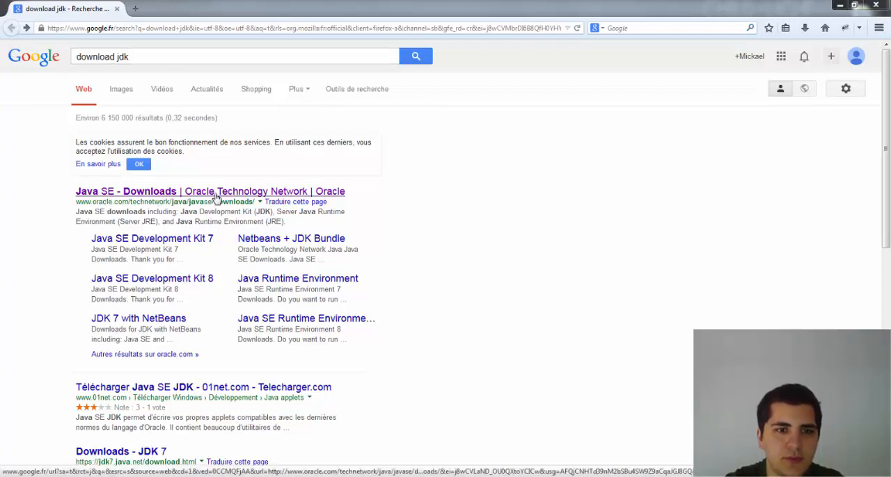
Step: Open Oracle's Java SE Downloads page from the search results and go to the JDK download page for Java SE 8u20
left_click(216, 199)
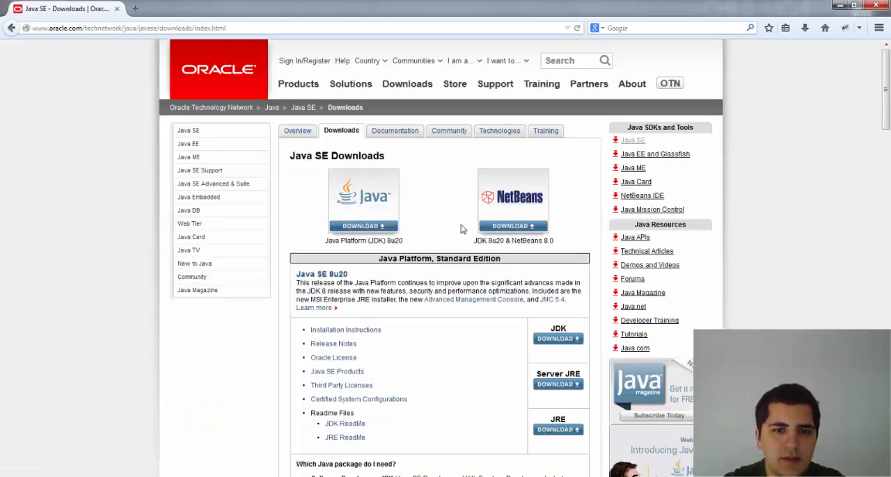
scroll(461, 228, "down", 2)
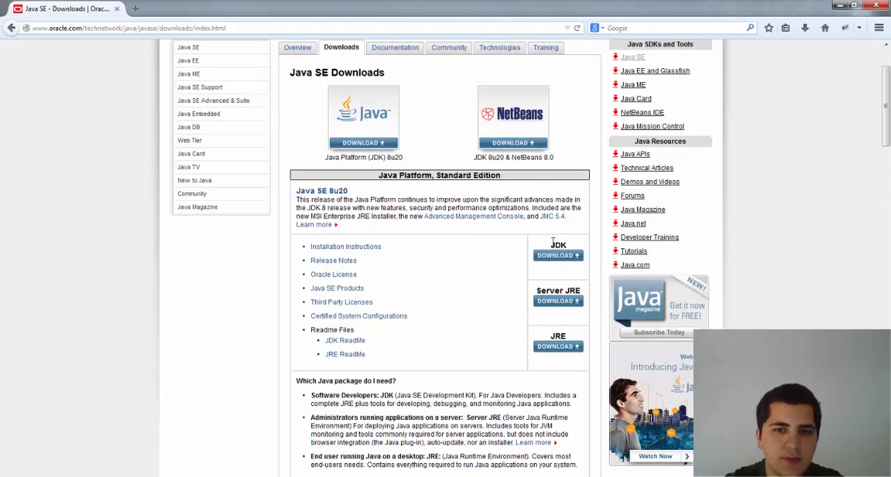
left_click_drag(553, 243, 570, 248)
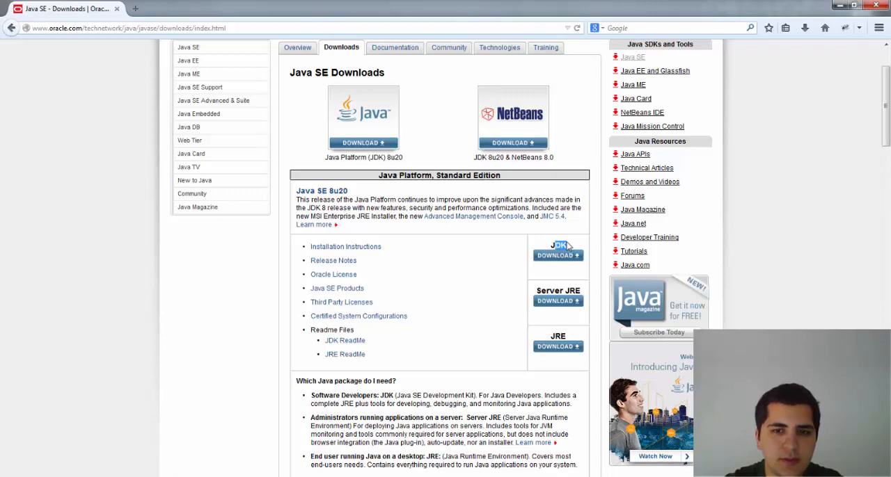
left_click(570, 246)
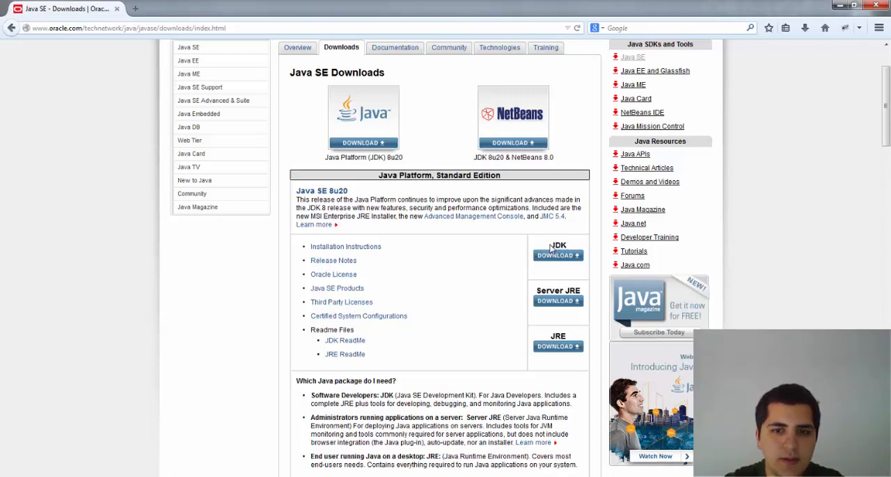
left_click_drag(549, 245, 572, 249)
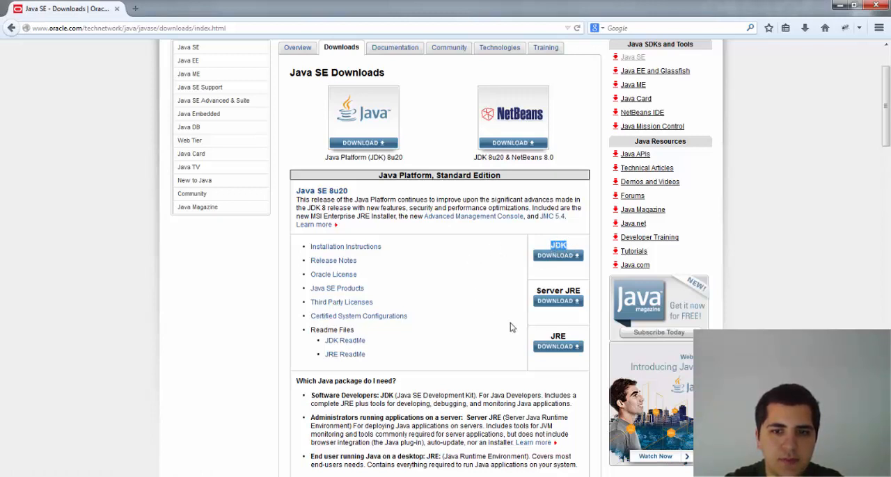
left_click_drag(549, 337, 570, 338)
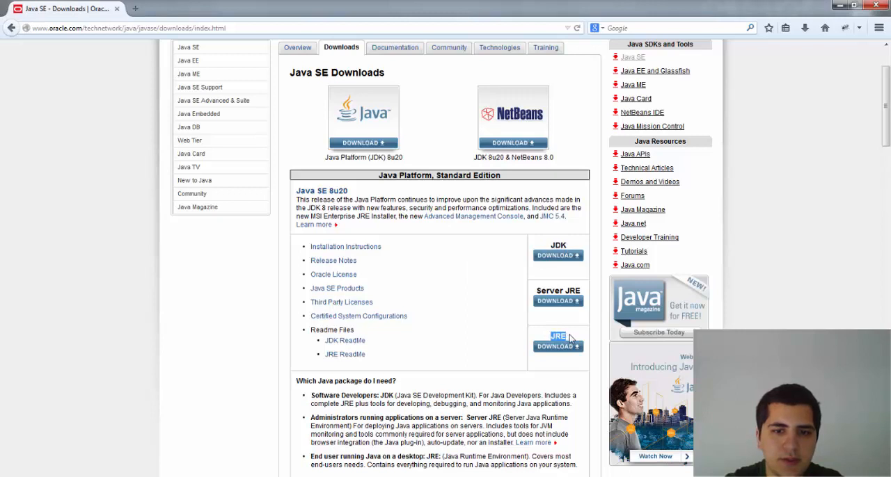
left_click(533, 276)
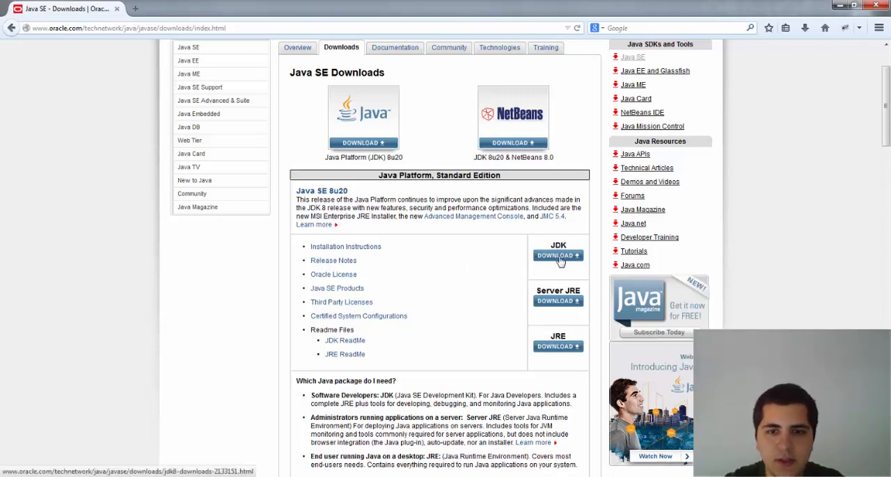
left_click(559, 256)
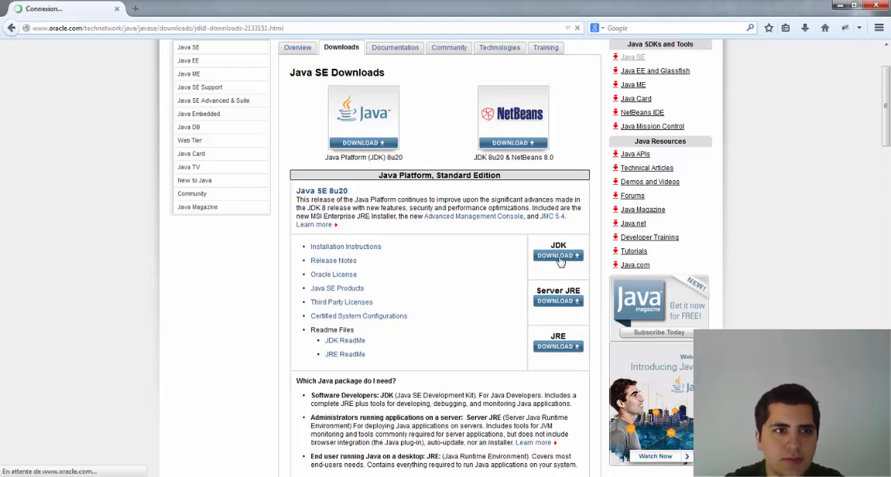
Step: Examine the Java SE Development Kit 8u20 download table for the Windows x86 and Windows x64 packages
scroll(369, 204, "down", 5)
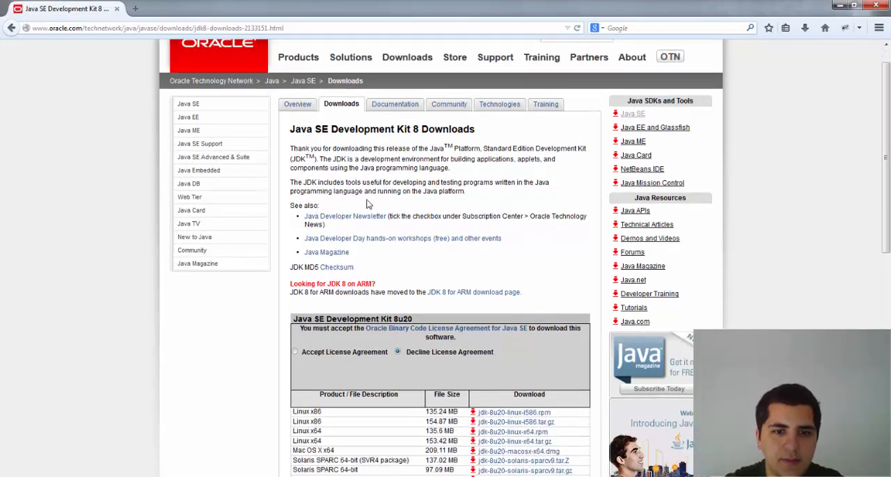
scroll(368, 205, "down", 5)
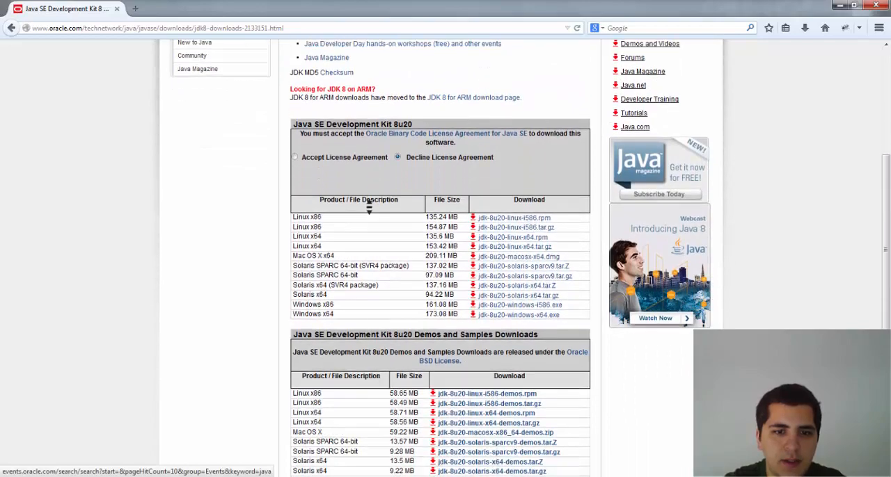
scroll(369, 205, "down", 2)
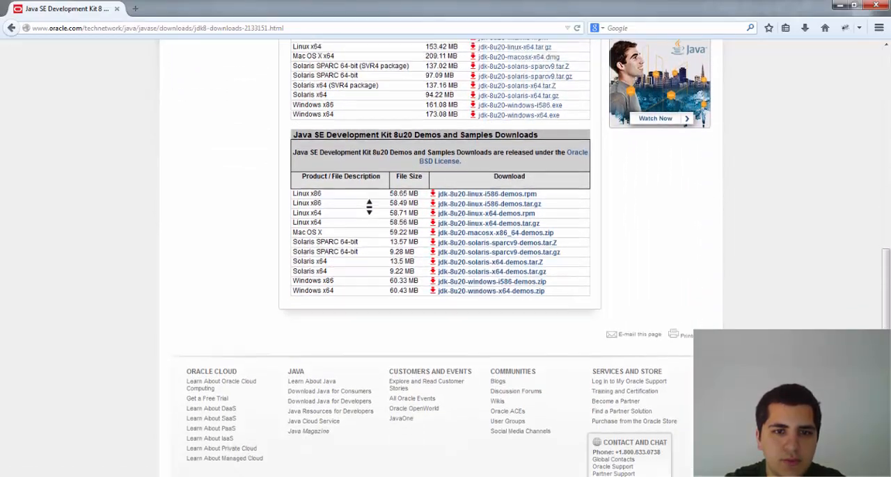
scroll(369, 205, "up", 8)
scroll(369, 205, "up", 1)
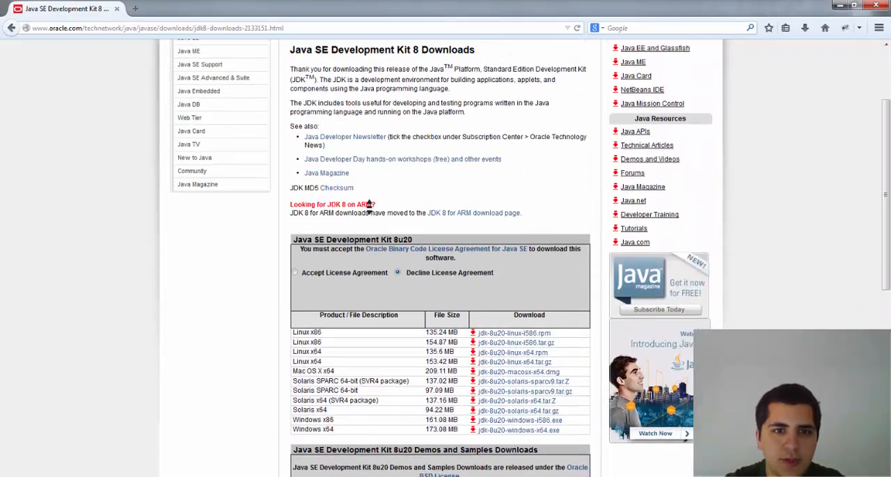
scroll(369, 206, "up", 3)
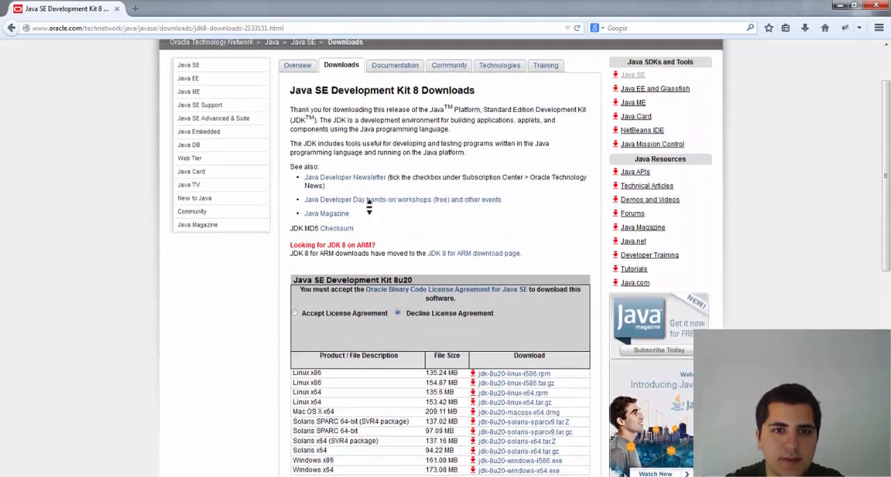
scroll(409, 218, "down", 3)
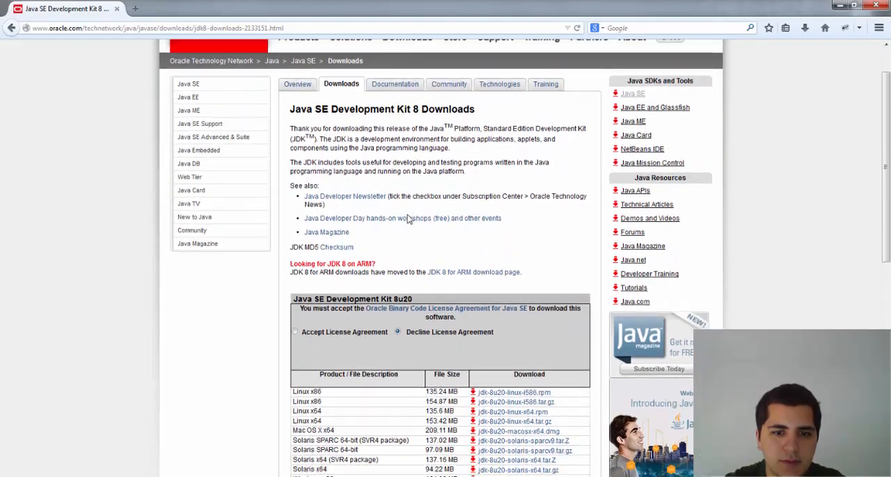
scroll(409, 219, "down", 2)
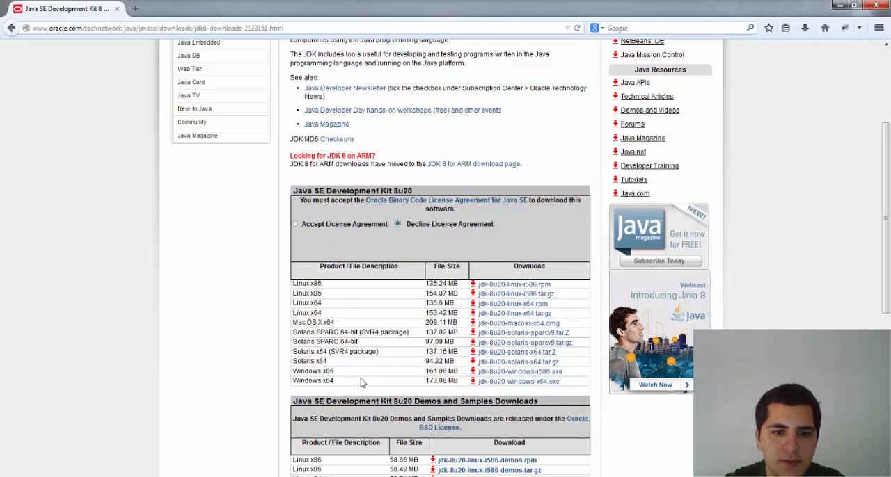
left_click_drag(338, 383, 294, 373)
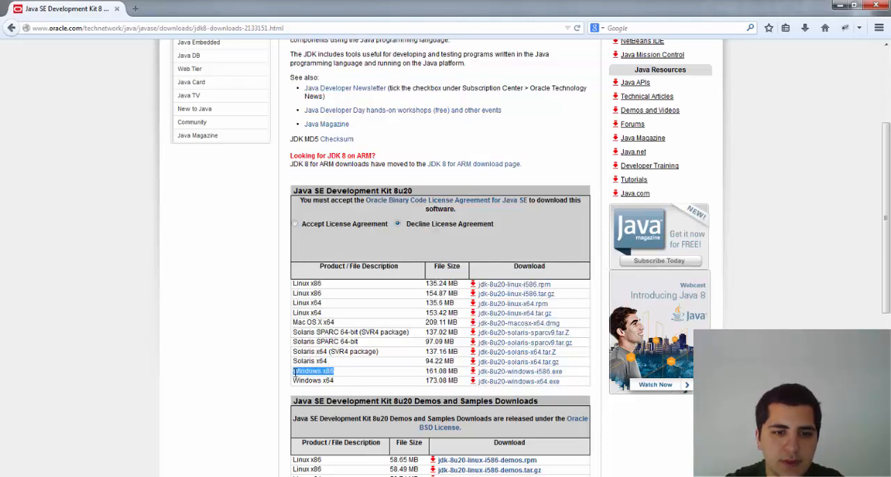
left_click(428, 380)
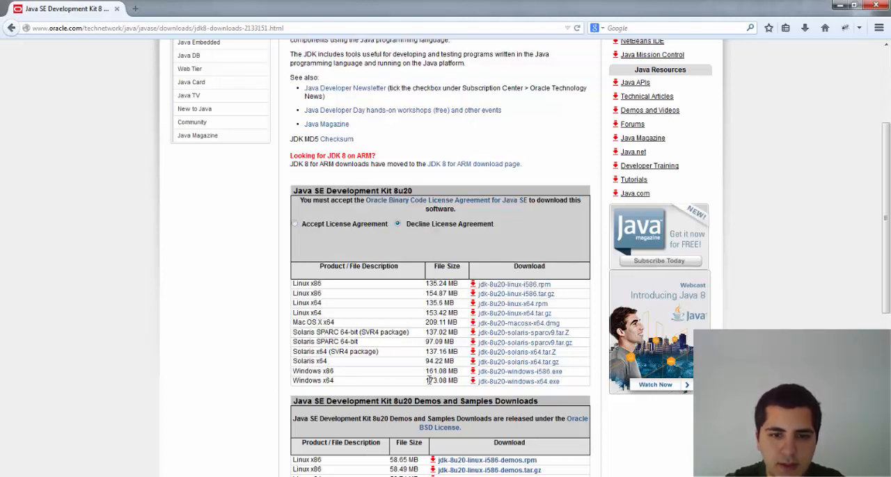
Step: Accept the Oracle Binary Code License Agreement for the Java SE Development Kit 8u20 downloads
left_click(503, 382)
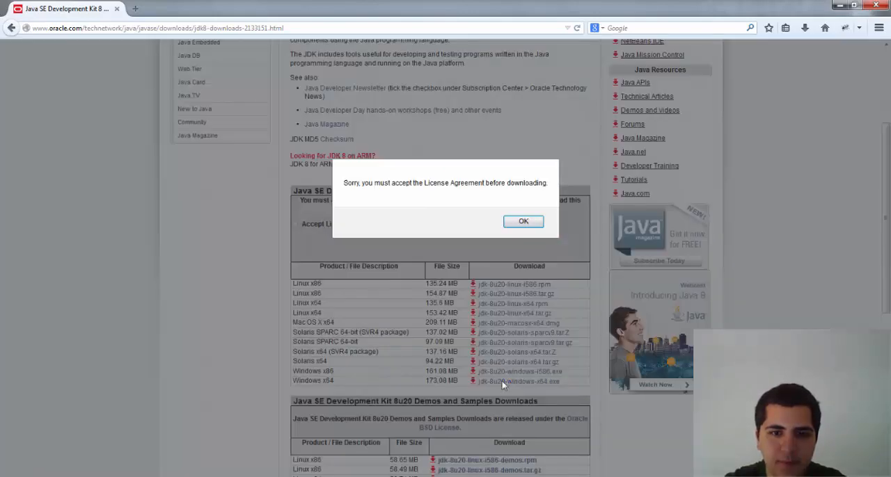
left_click(529, 226)
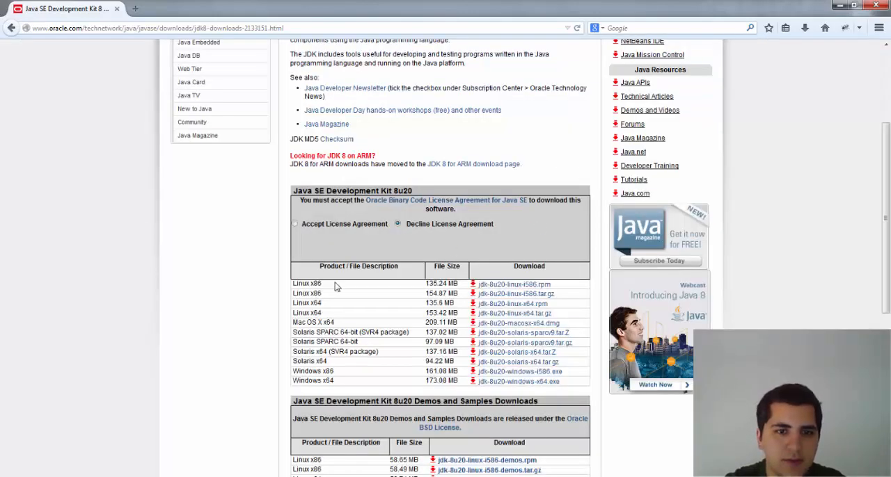
scroll(335, 286, "up", 1)
left_click(296, 273)
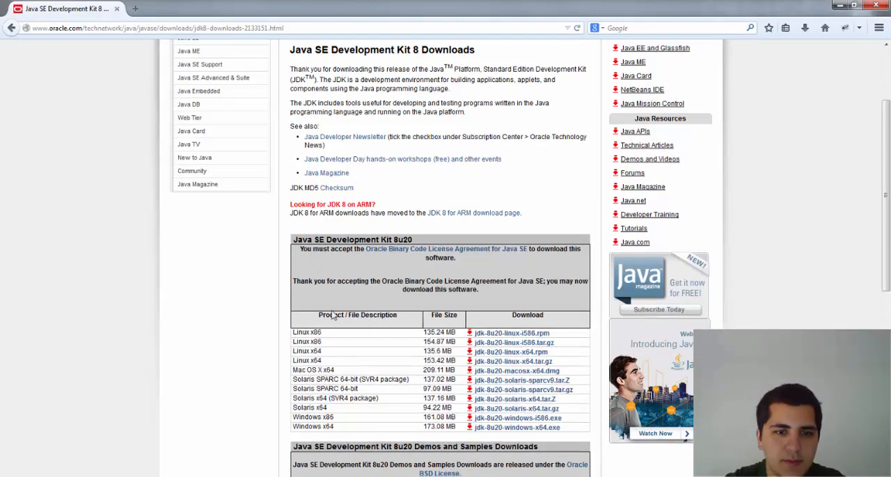
Step: Download the Windows x64 package jdk-8u20-windows-x64.exe and save the file
scroll(480, 319, "down", 1)
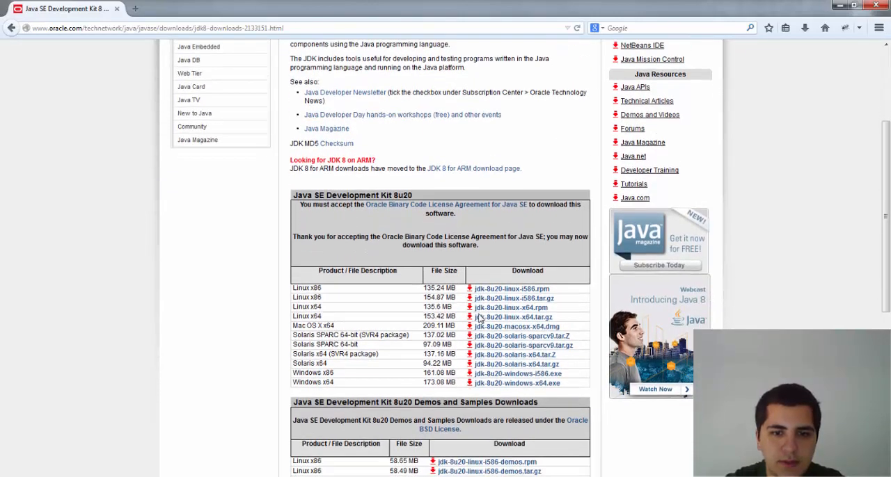
scroll(480, 320, "up", 1)
left_click(516, 421)
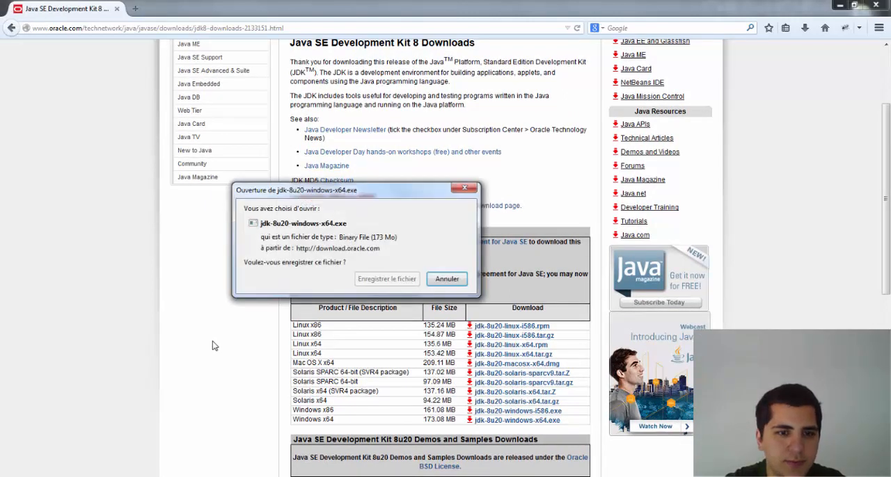
left_click(398, 279)
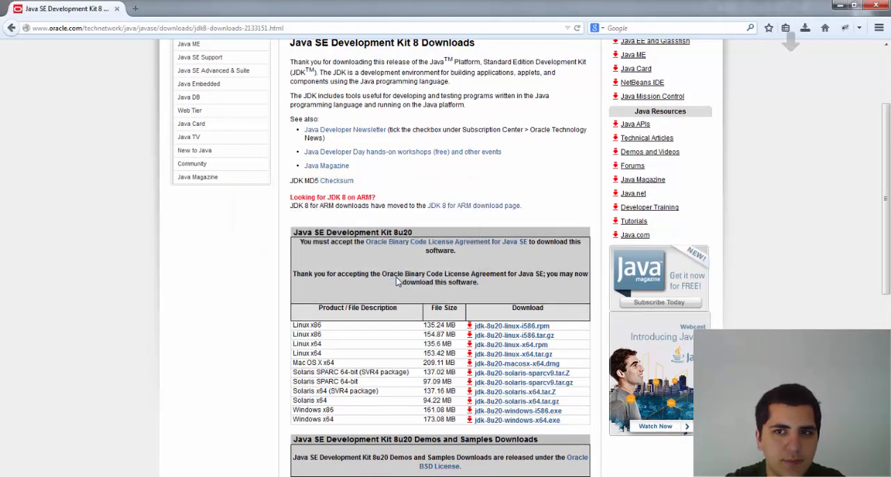
left_click(805, 31)
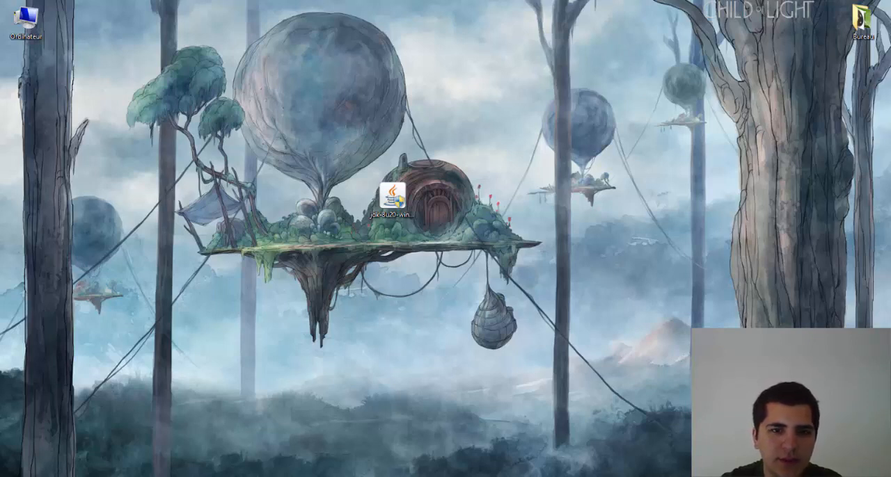
Step: Run the downloaded JDK installer from the desktop and install it with the default features to C:\Program Files\Java\jdk1.8.0_20\
left_click(392, 198)
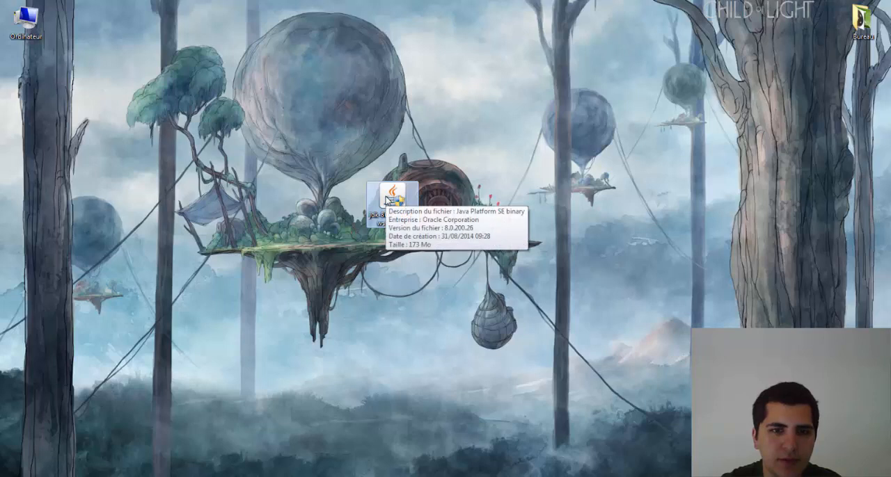
double_click(390, 201)
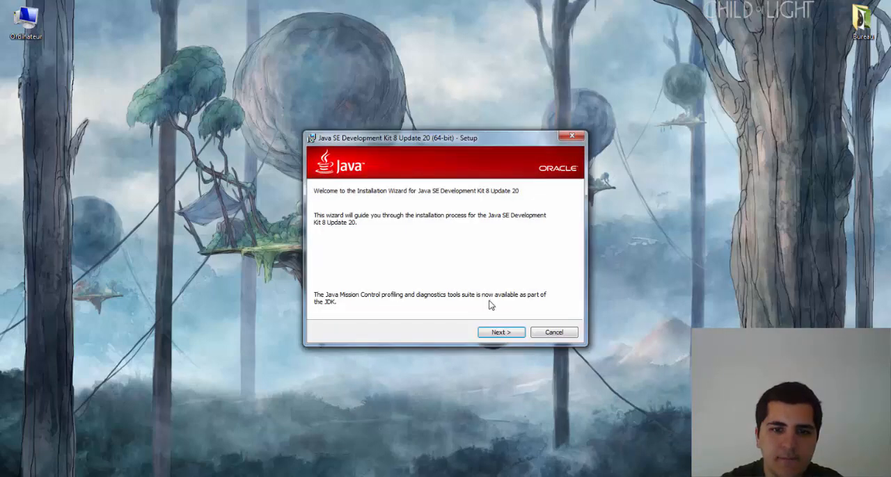
left_click(502, 333)
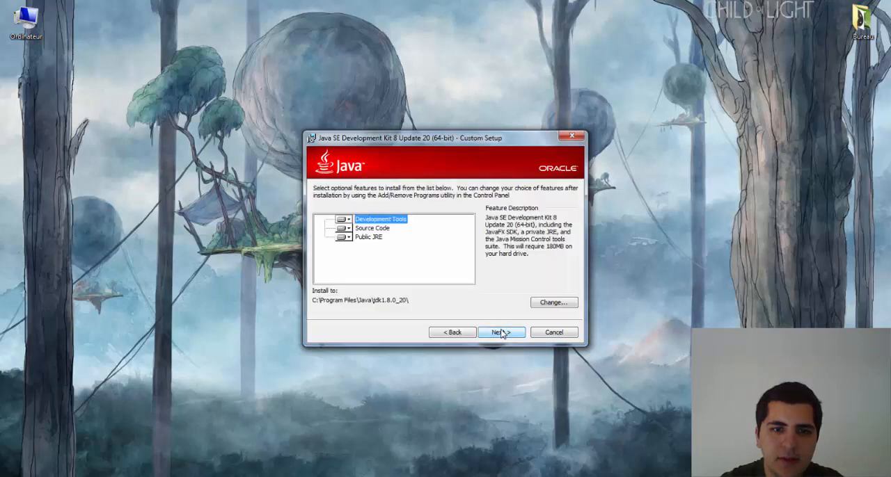
left_click(503, 332)
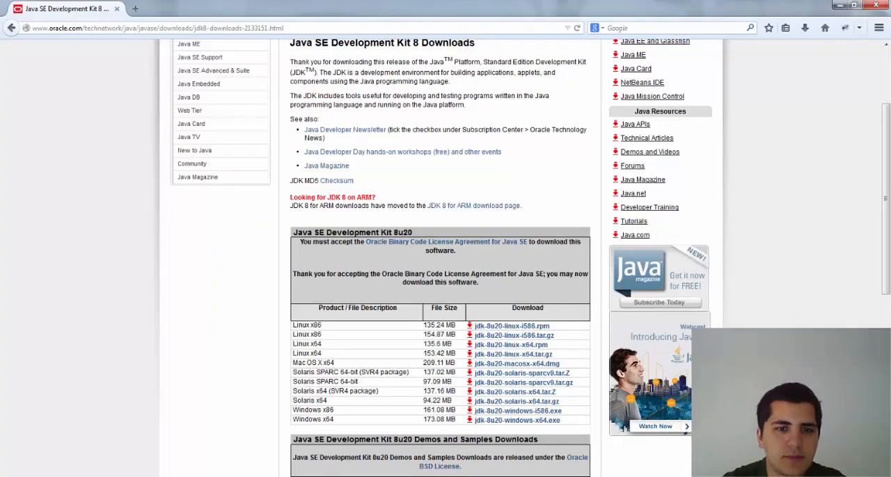
Step: Review the JDK packages for the other platforms, and return to the general Java SE Downloads page by way of the Java SE overview
scroll(184, 380, "down", 1)
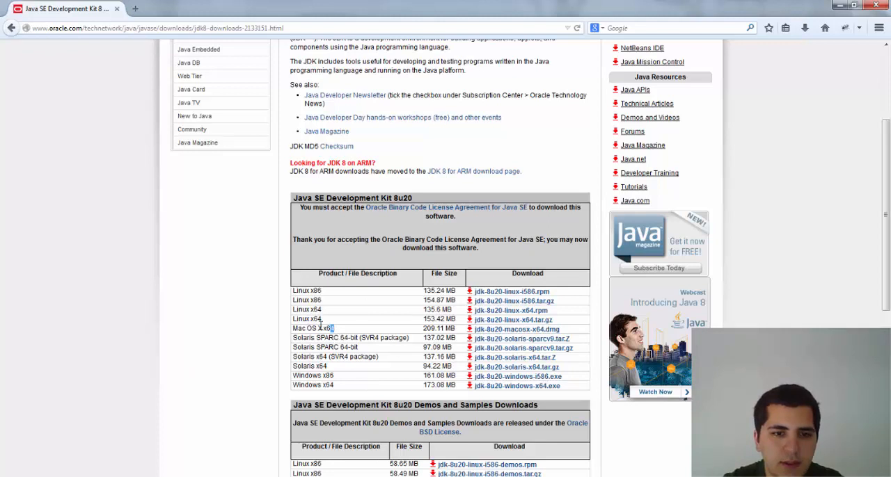
left_click_drag(334, 329, 357, 359)
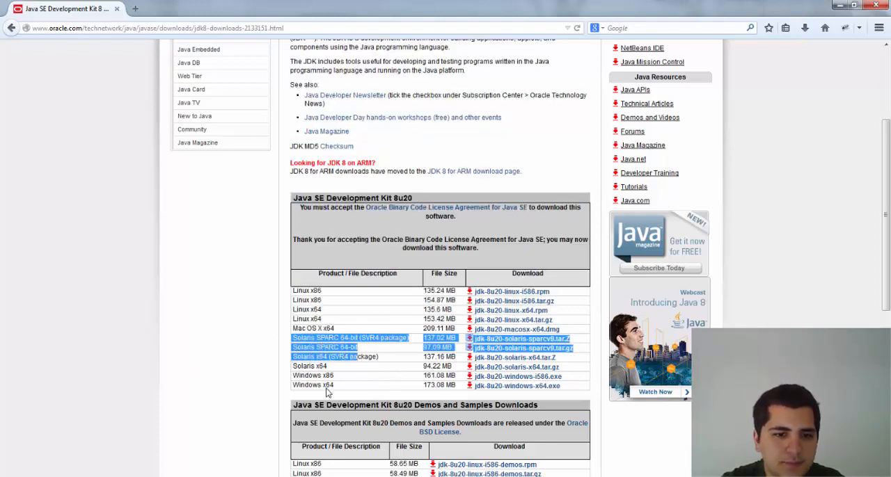
left_click(220, 395)
scroll(235, 391, "down", 3)
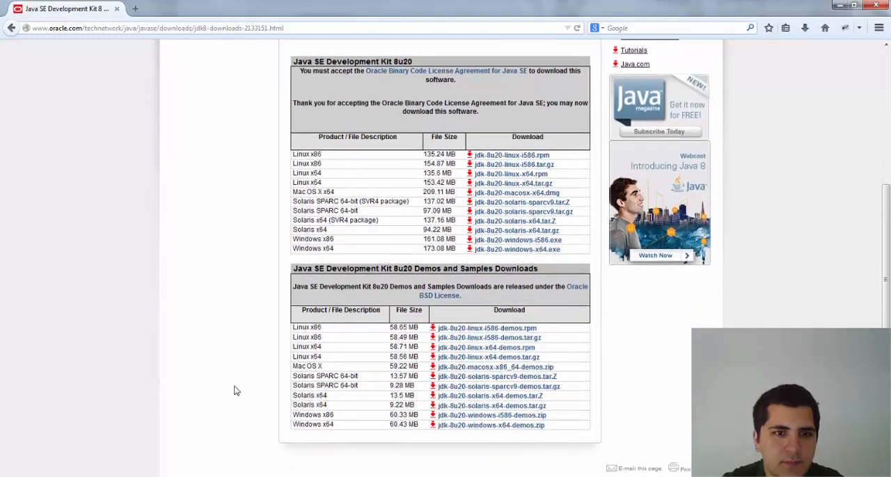
scroll(235, 392, "up", 6)
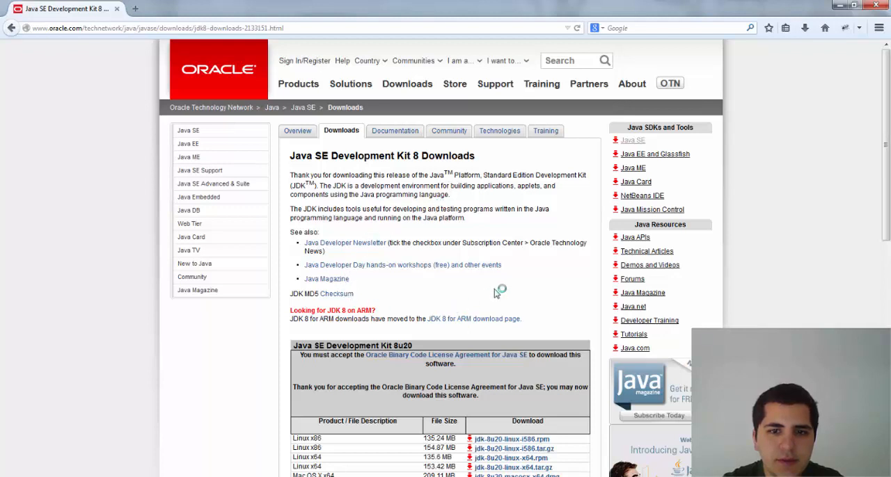
left_click(299, 133)
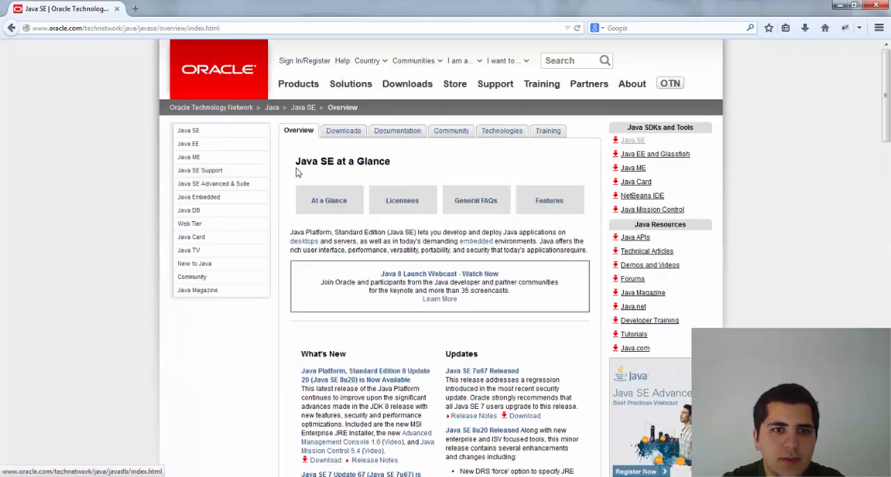
left_click(304, 108)
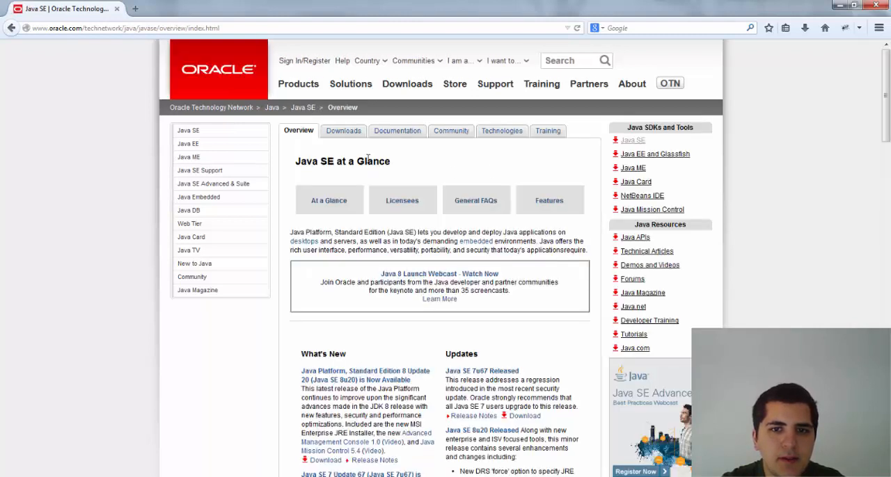
left_click(340, 134)
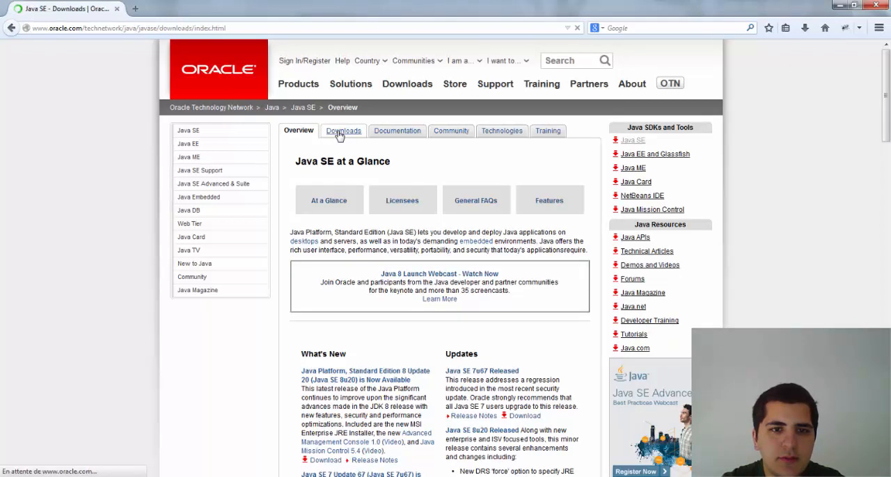
Step: Review the JDK, Server JRE and JRE packages offered for Java SE 8u20 and Java SE 7u67 on the downloads page
middle_click(399, 200)
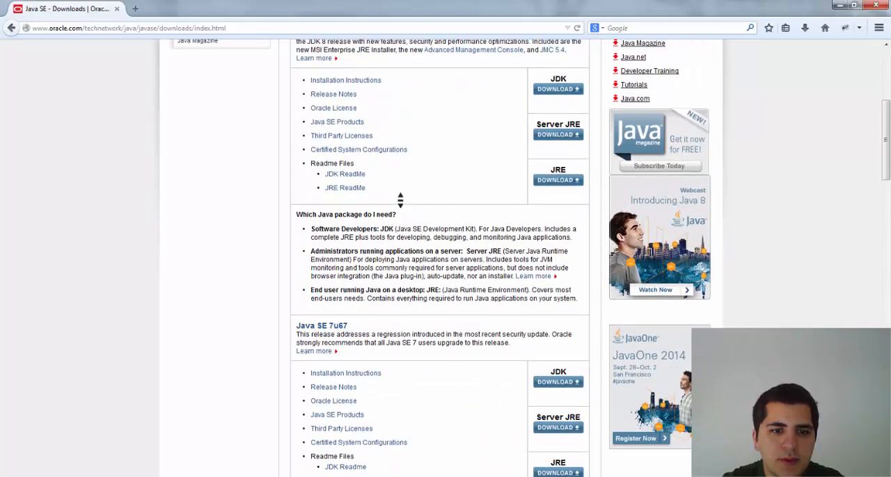
scroll(401, 200, "down", 2)
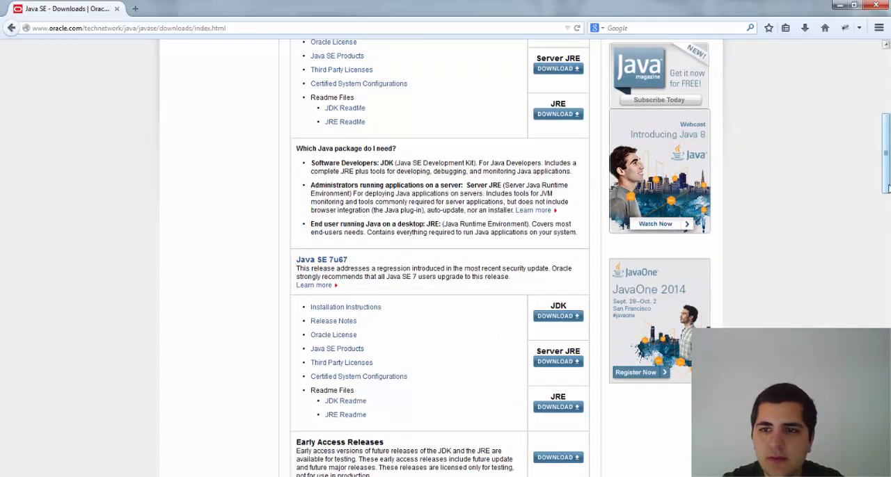
left_click_drag(884, 184, 888, 119)
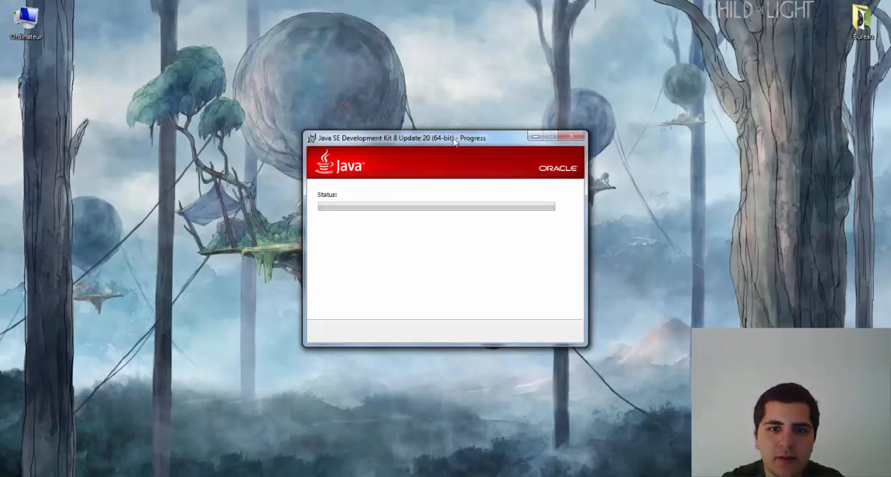
Step: Install the Java runtime to C:\Program Files\Java\jre1.8.0_20\ from the JDK setup, and close the completed installer
left_click_drag(455, 142, 376, 47)
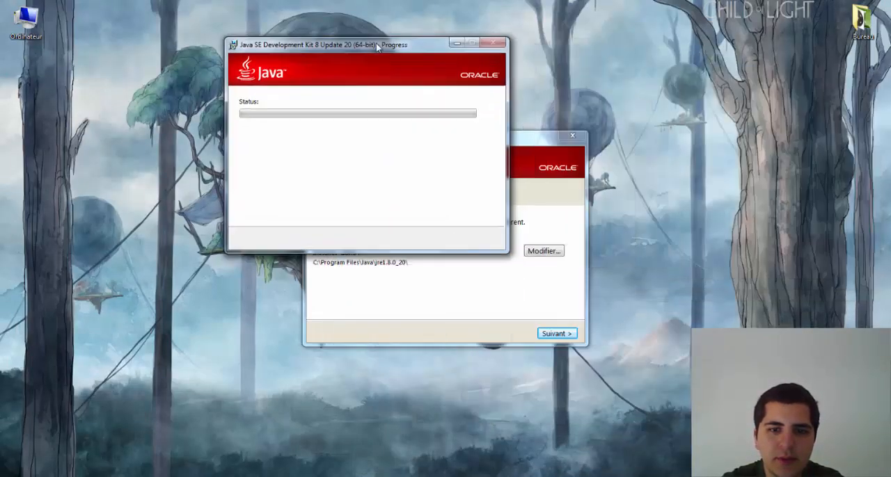
left_click(459, 259)
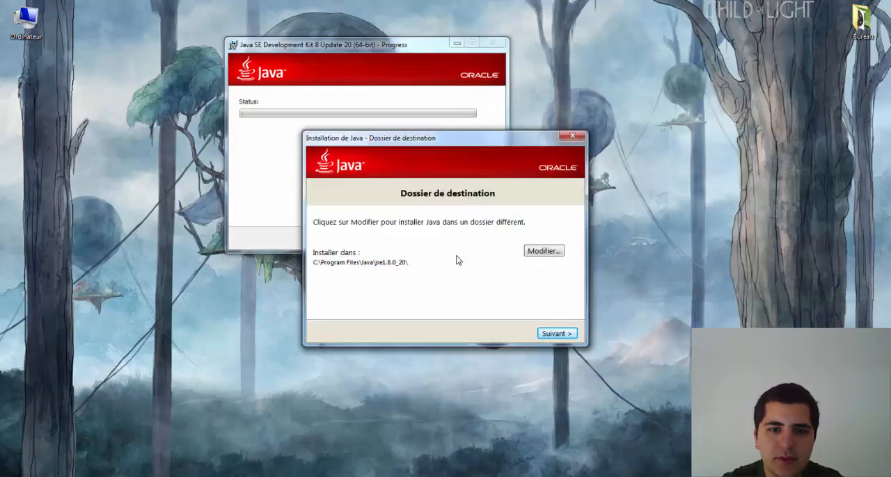
left_click(555, 334)
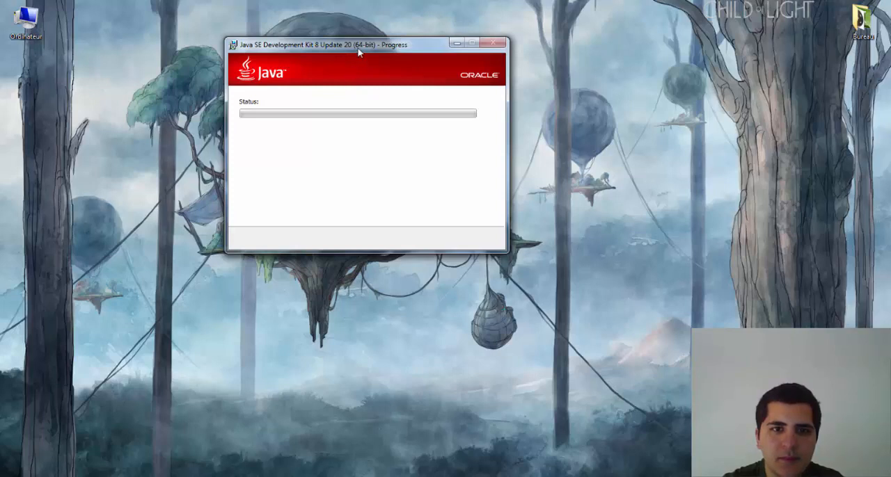
left_click_drag(361, 46, 610, 98)
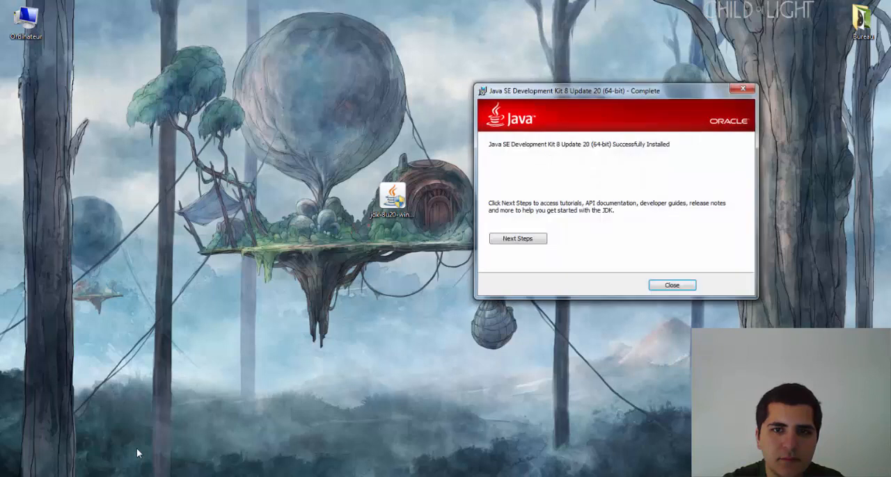
left_click(679, 285)
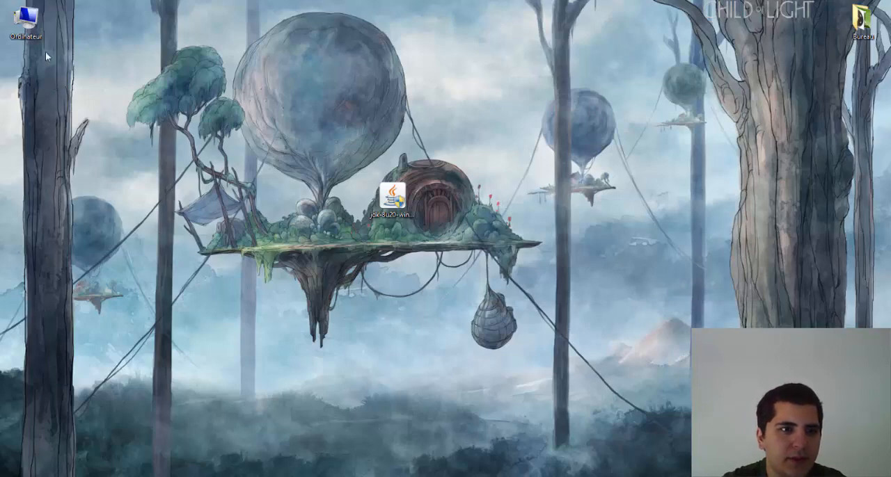
Step: Browse drive C: to the Java folder inside Programmes to check the installed files
double_click(29, 21)
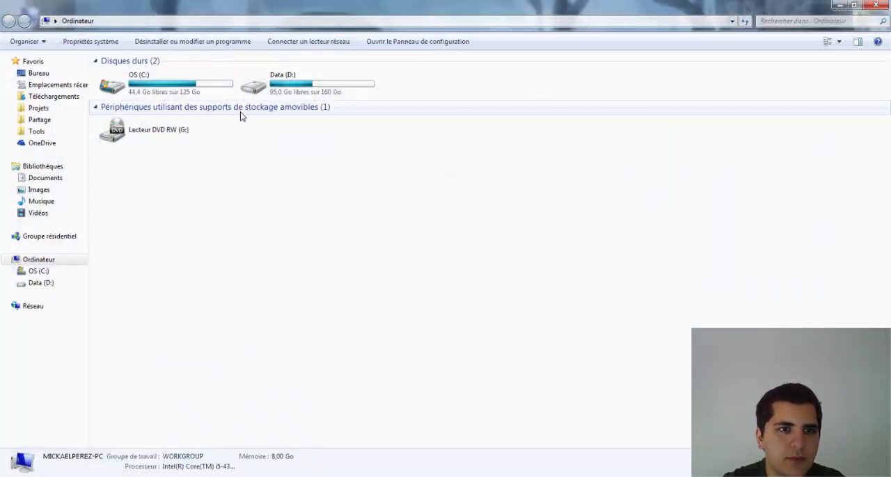
double_click(160, 87)
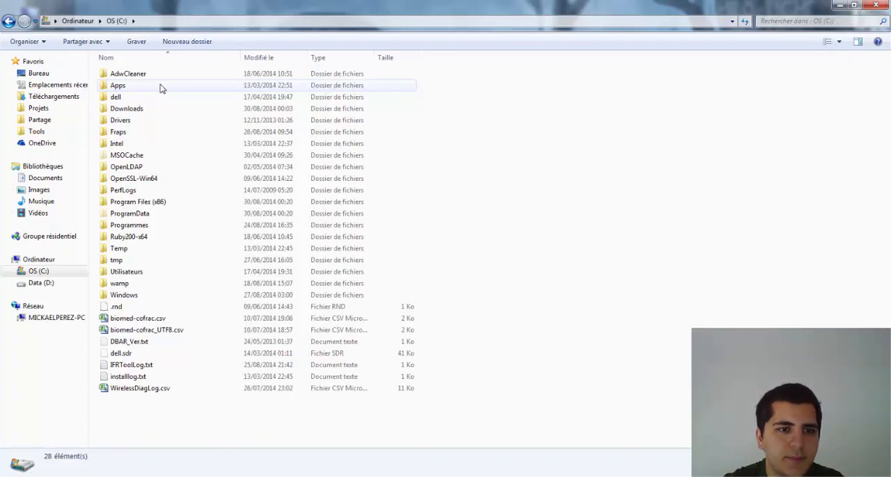
double_click(166, 227)
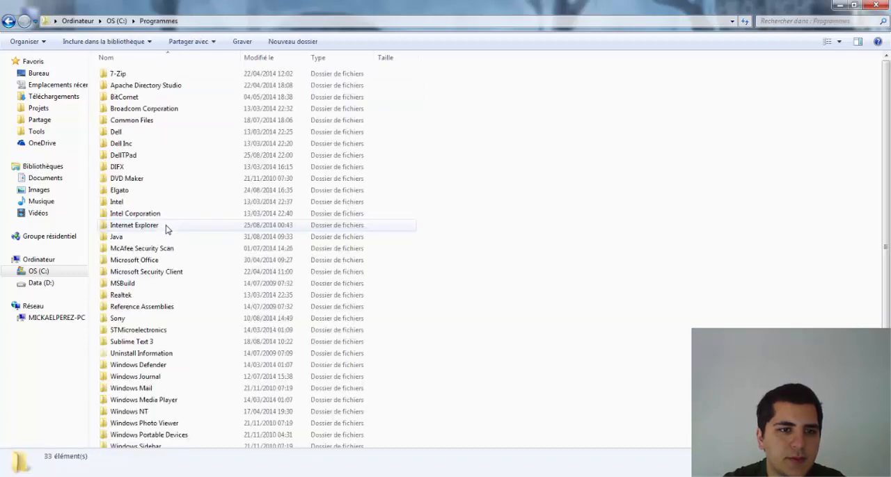
left_click(116, 21)
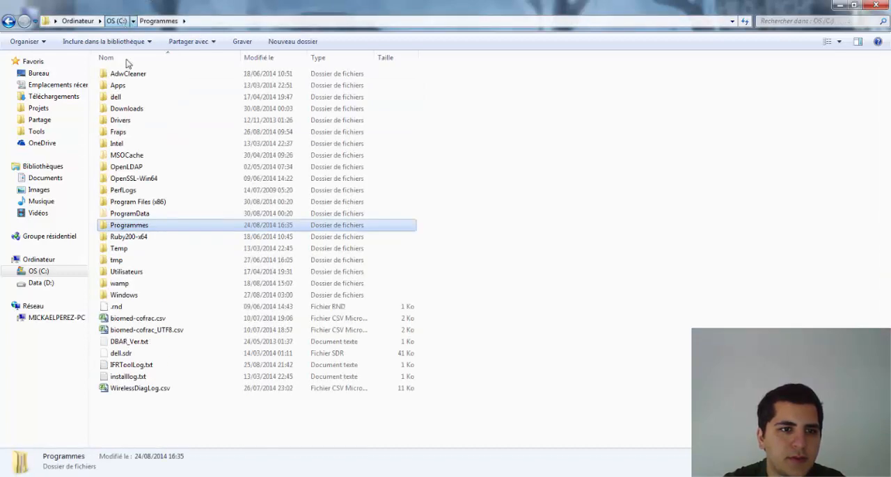
left_click(149, 202)
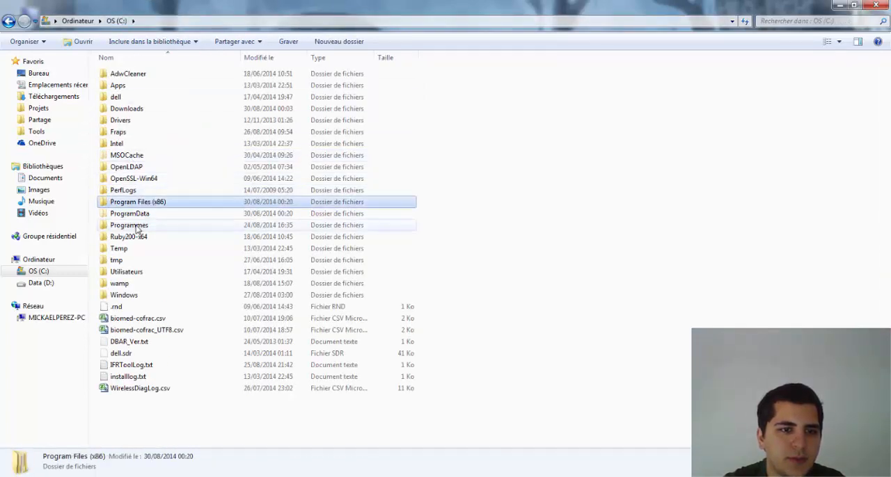
double_click(137, 225)
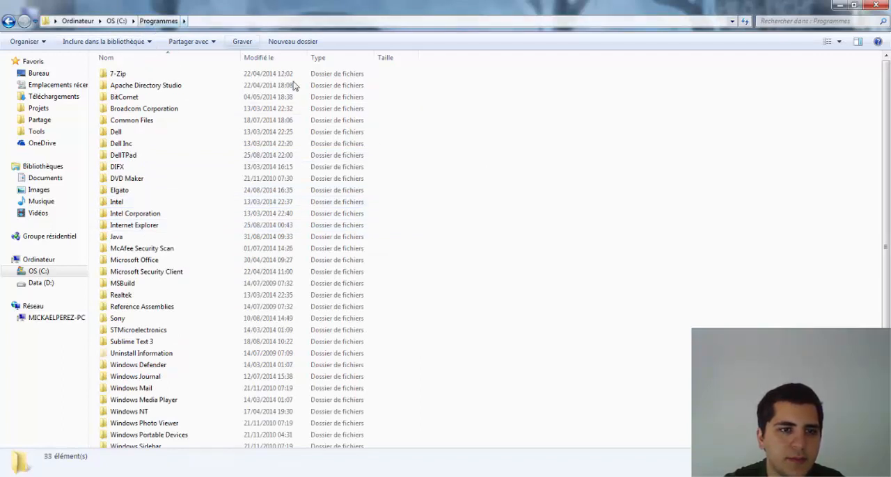
scroll(575, 188, "down", 1)
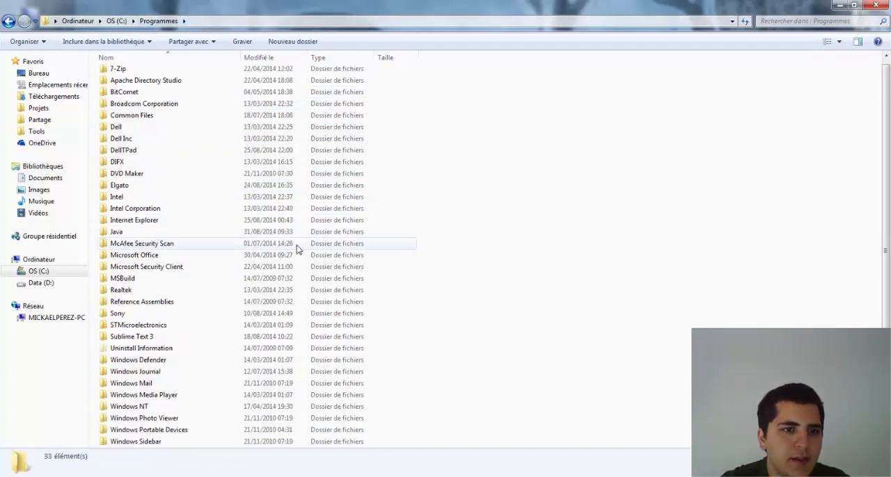
double_click(165, 235)
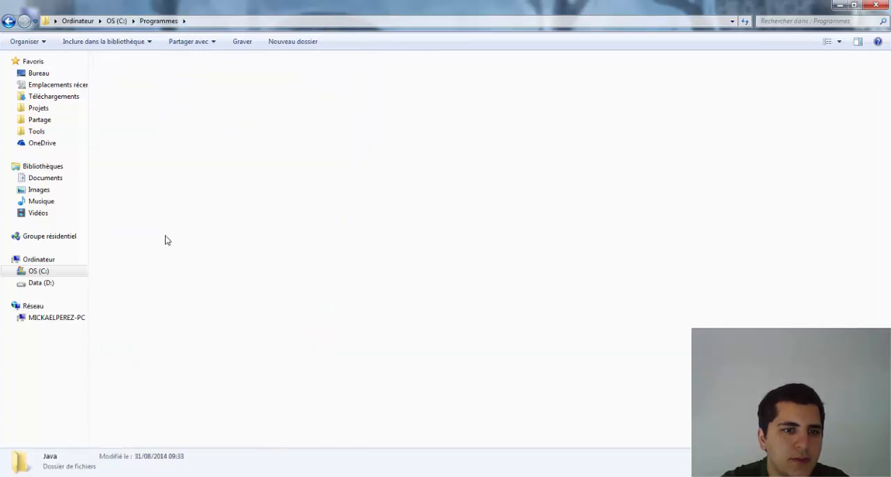
Step: Point out the jdk1.8.0_20 and jre1.8.0_20 folders among the installed Java versions
left_click(179, 99)
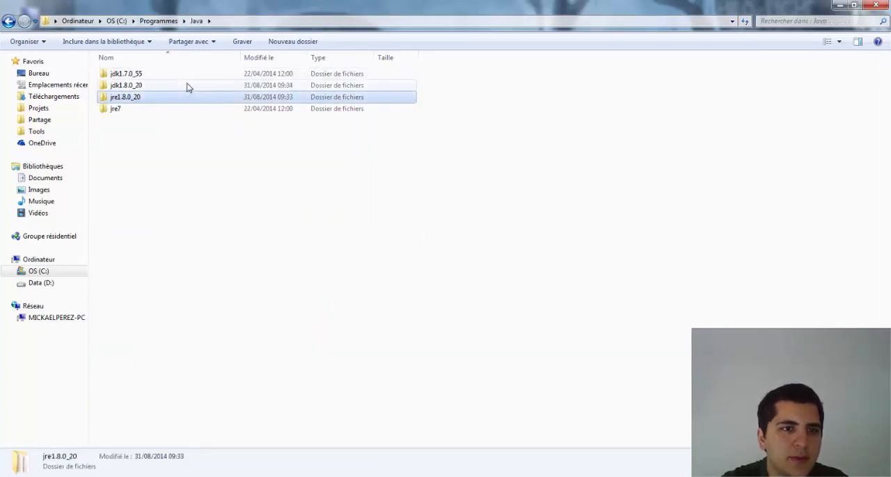
left_click(187, 85)
left_click(184, 98)
left_click(189, 85)
left_click(189, 96)
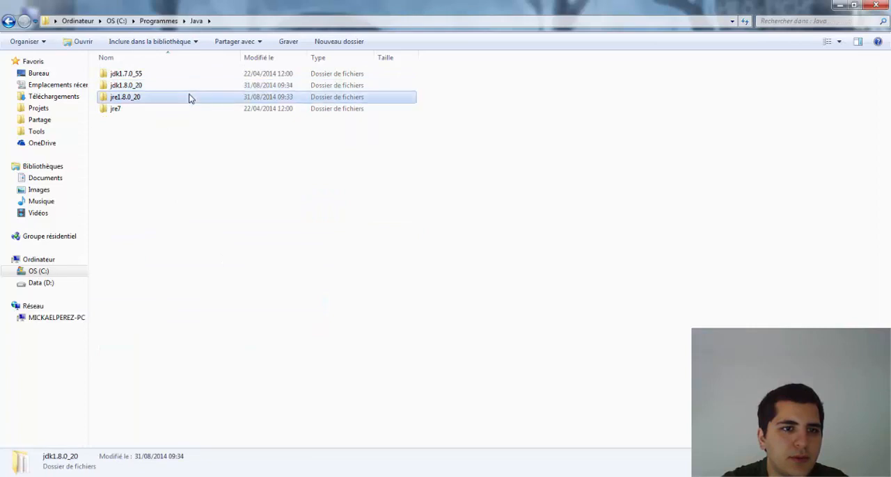
left_click(193, 85)
left_click(186, 99)
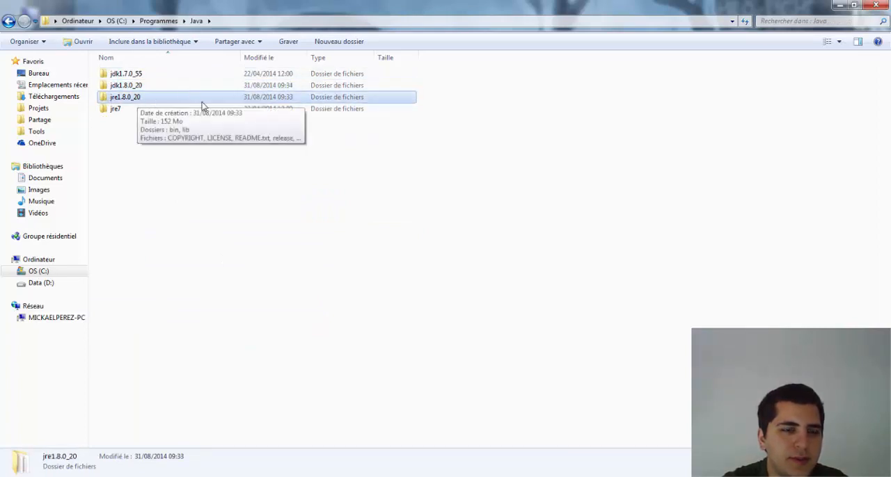
left_click(170, 88)
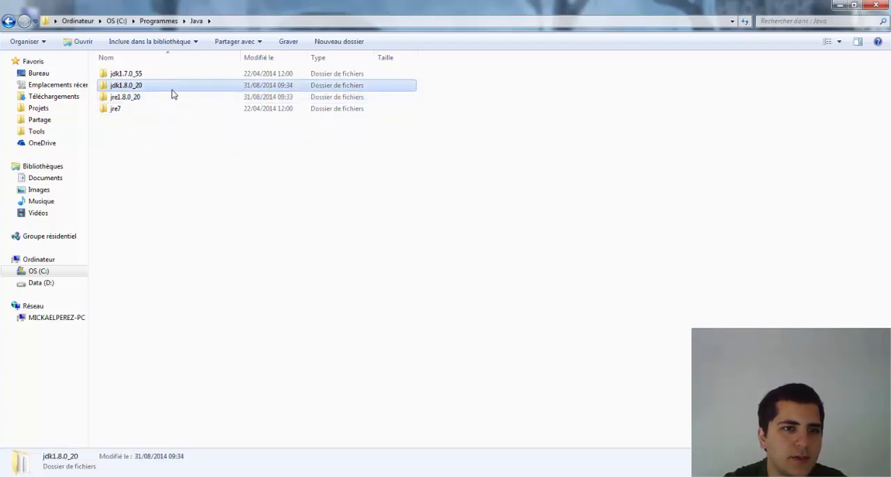
left_click(167, 101)
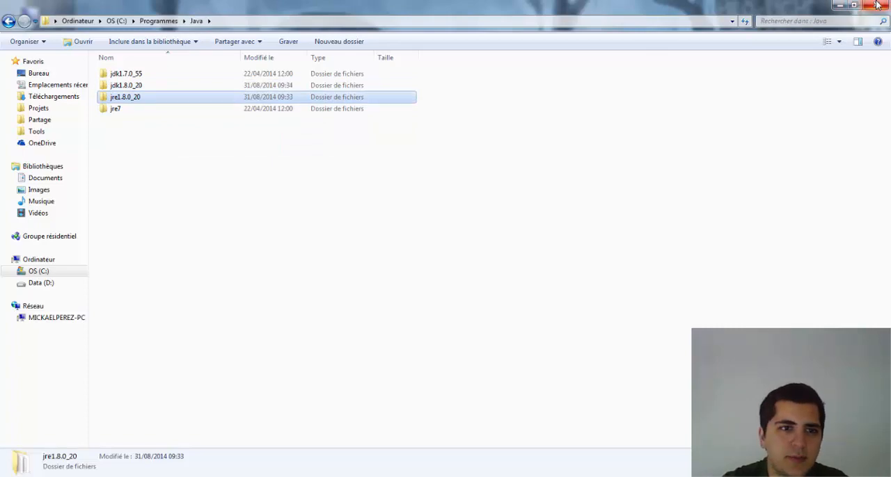
Step: Close the Java folder window and open a Windows PowerShell console
left_click(878, 5)
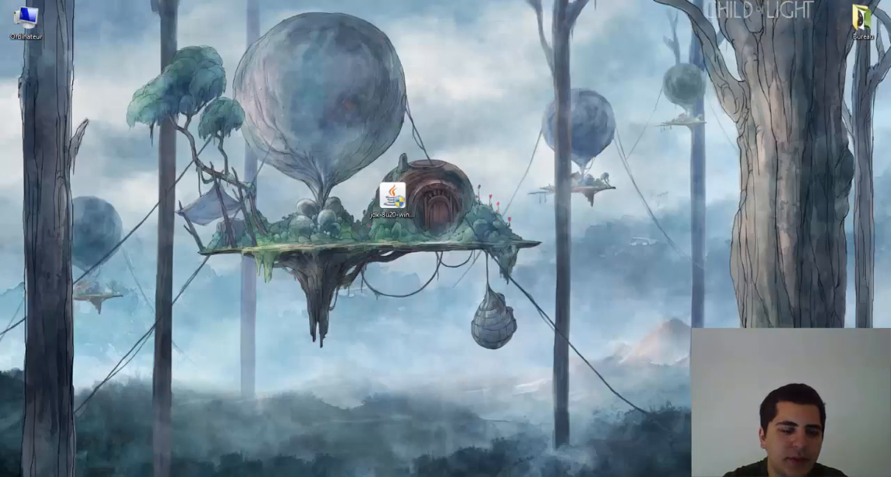
left_click(327, 476)
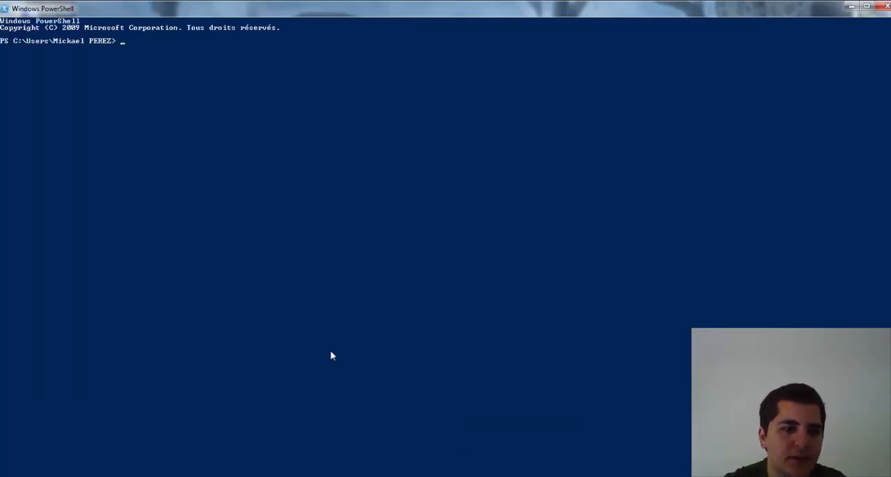
Step: Launch the Command Prompt by searching for cmd, and close its window again
left_click(26, 476)
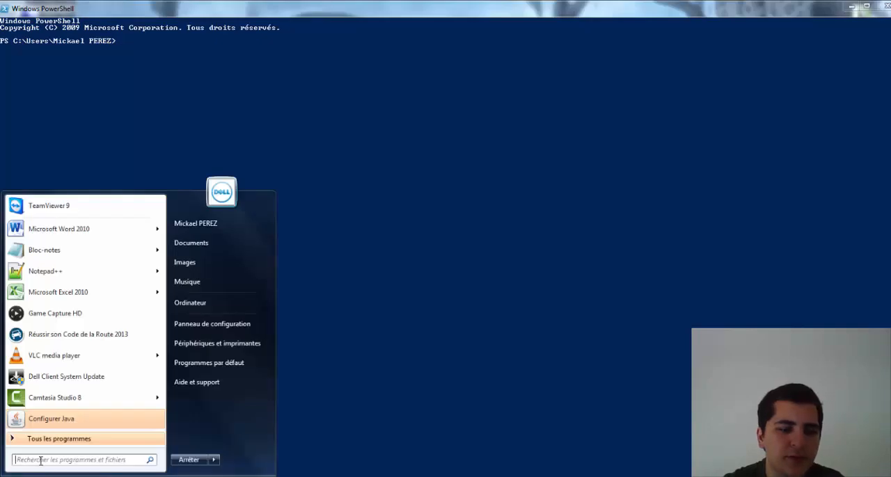
type("cmd")
key("Return")
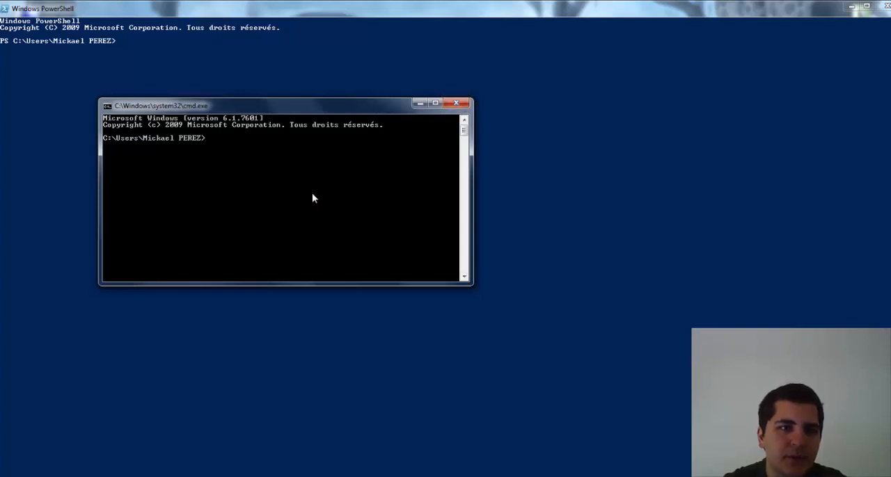
left_click(456, 103)
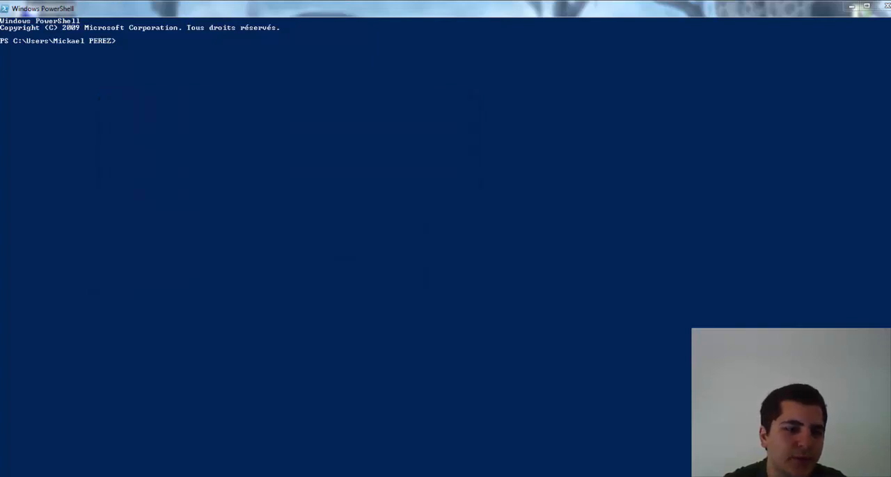
Step: Search the programs for "power" to locate Windows PowerShell, and return to the console that is already open
key("super")
type("power")
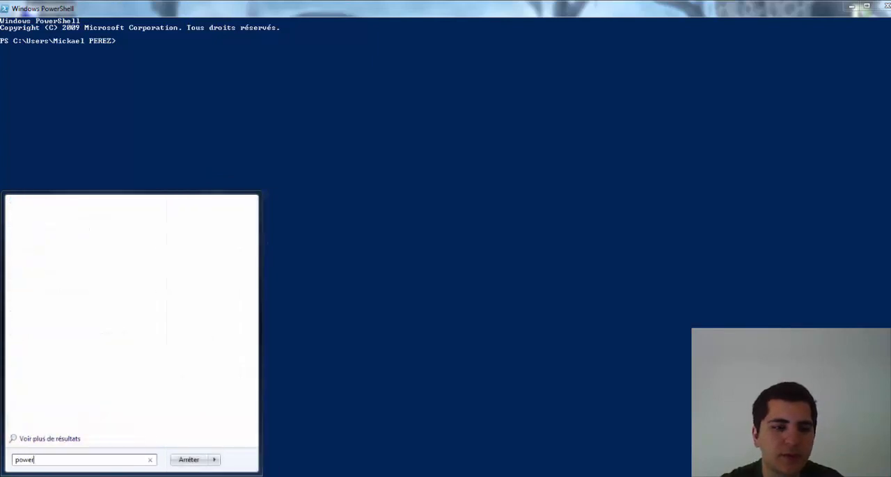
key("BackSpace")
key("BackSpace")
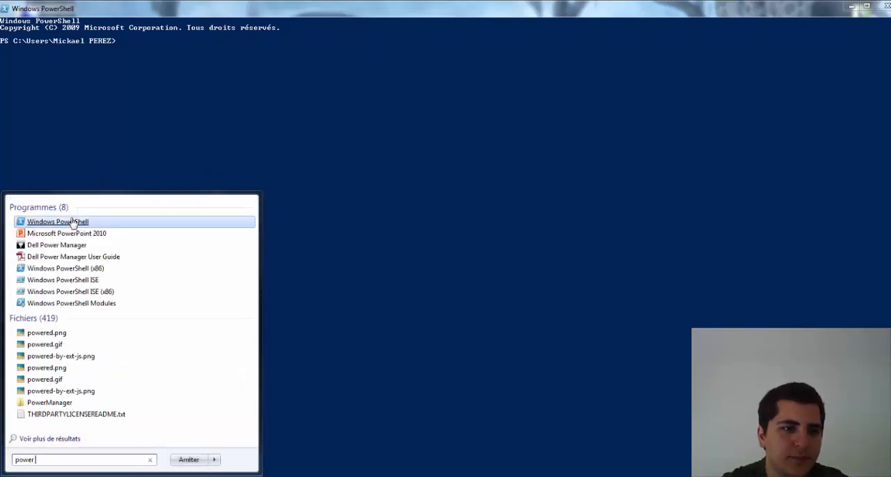
left_click(310, 125)
left_click(216, 129)
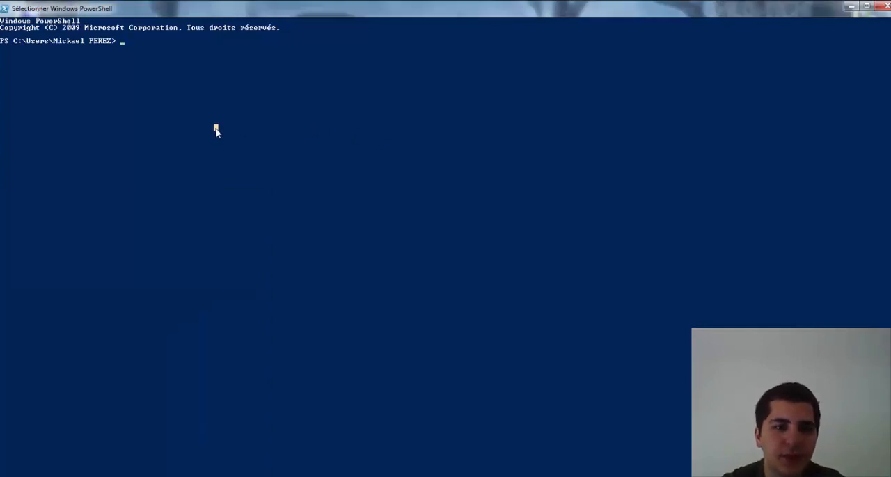
left_click(148, 54)
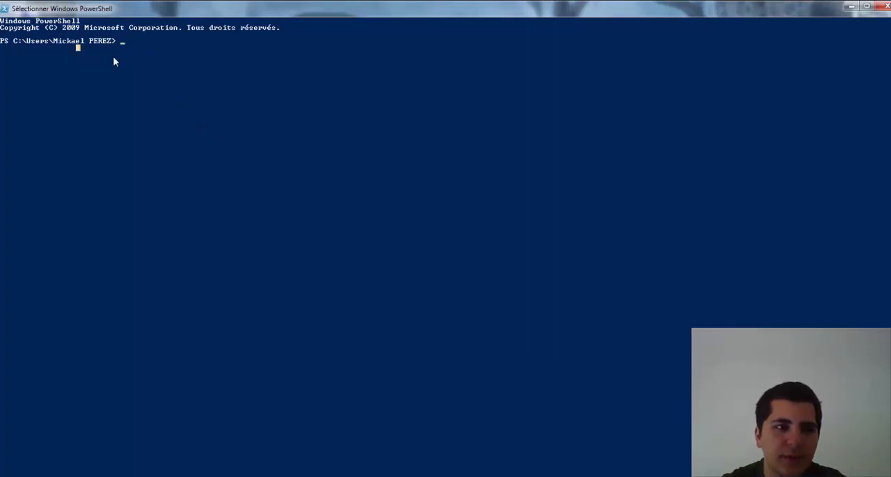
Step: Try to check the Java version in PowerShell with the command java --version
type("java --version")
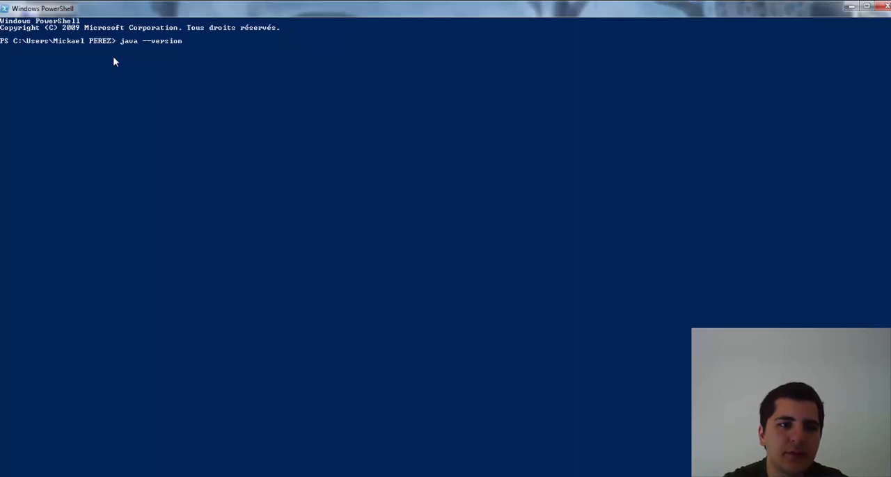
key("Return")
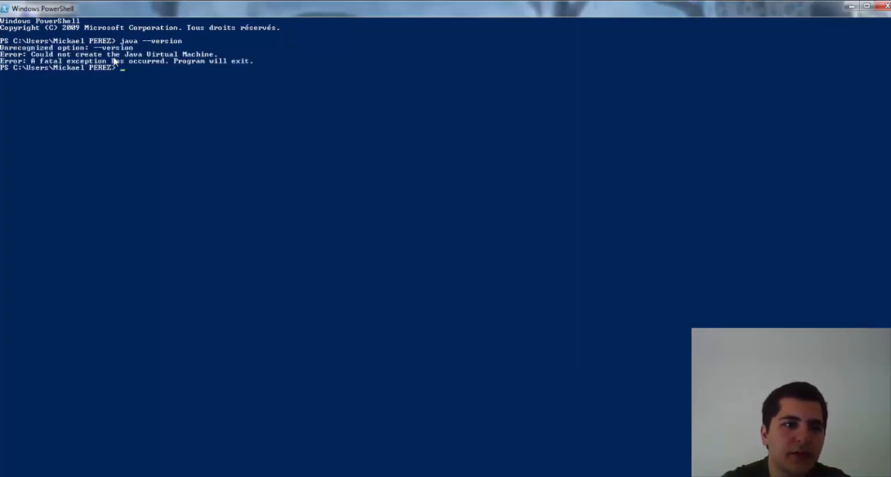
Step: Check the installed Java version by running the corrected command java -version, and close PowerShell
key("Up")
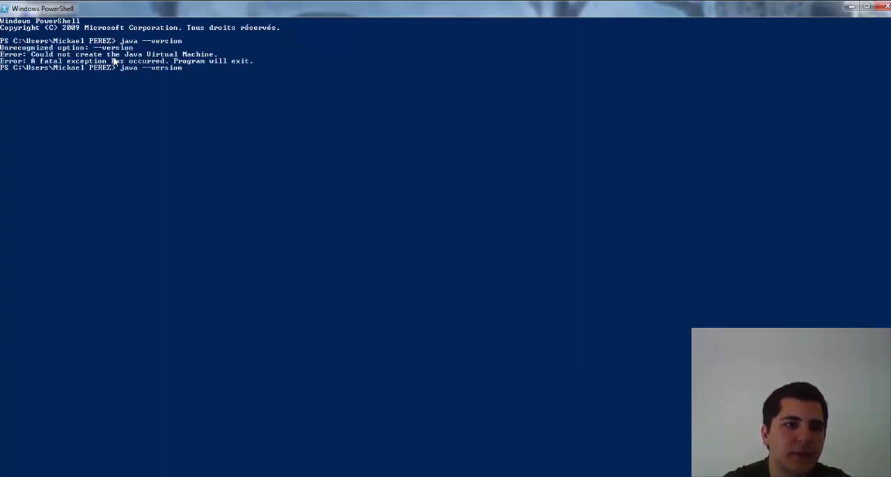
key("Delete")
key("Return")
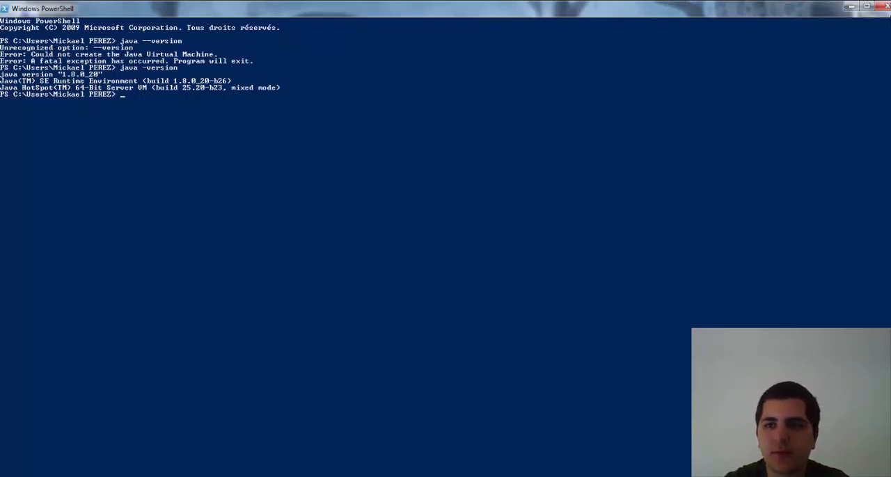
left_click(885, 6)
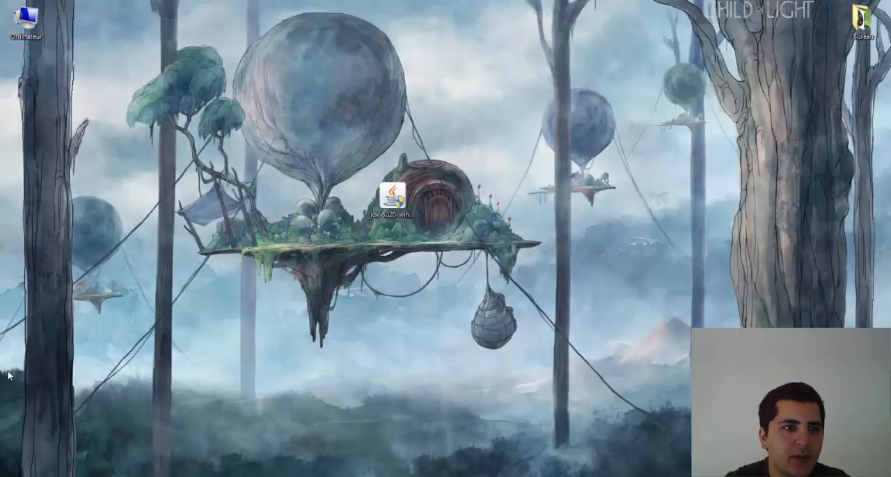
Step: Open the Windows environment variables through the computer's properties and the advanced system settings
double_click(39, 34)
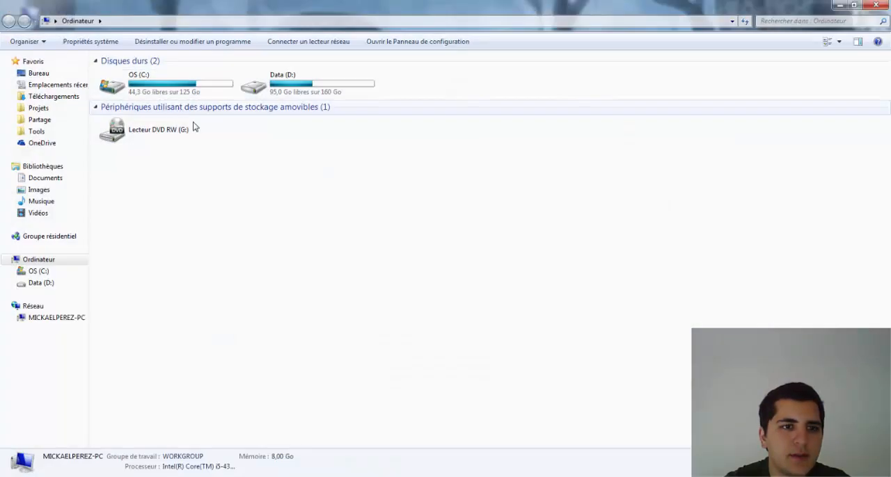
right_click(264, 243)
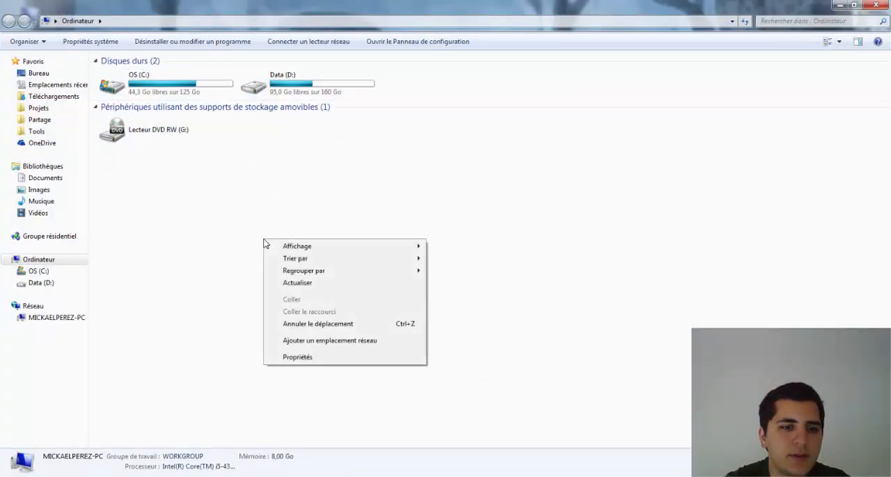
left_click(298, 357)
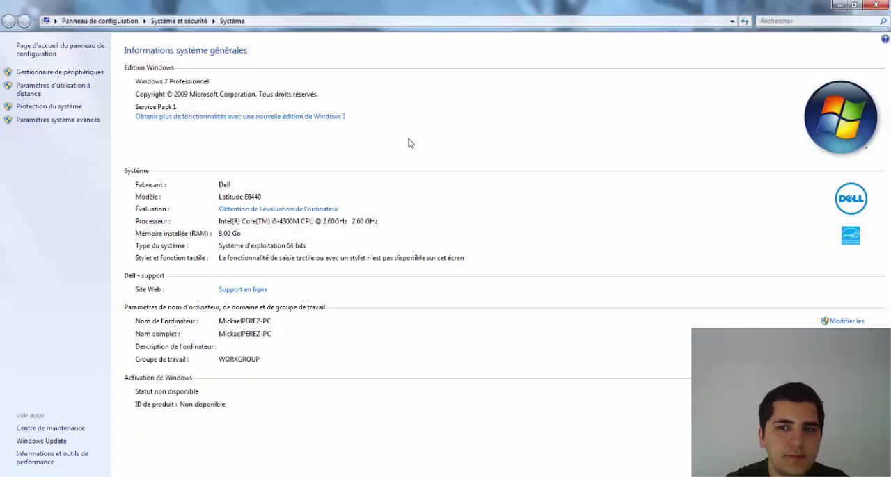
left_click(844, 326)
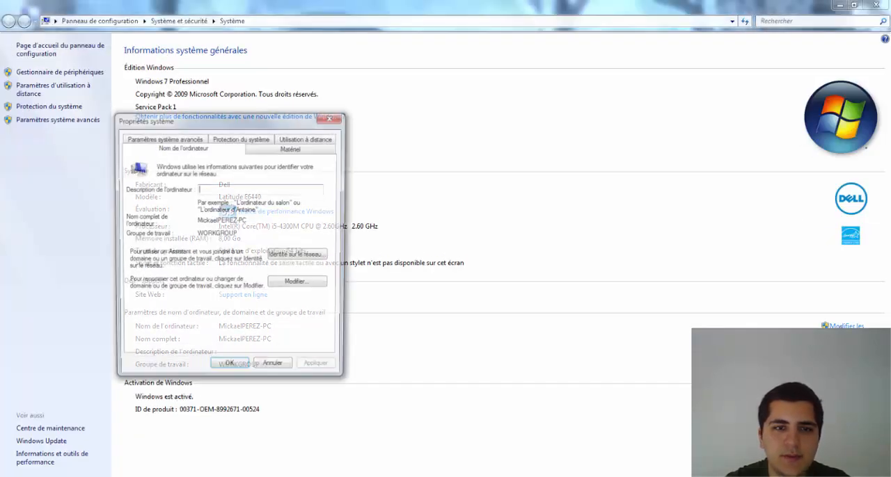
left_click(162, 139)
left_click(289, 346)
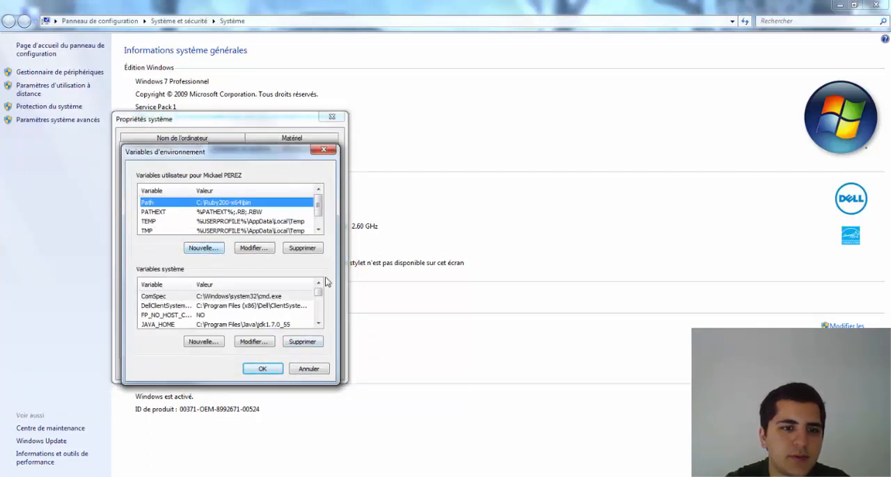
Step: Fill in a new system variable JAVA_HOME with the placeholder value "chemin vers le JDK", and cancel it
left_click(280, 325)
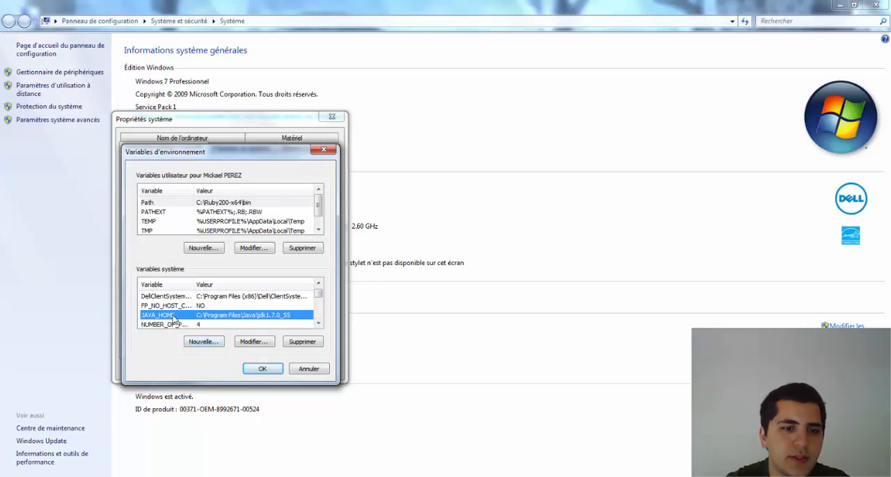
left_click(203, 341)
type("JAVA")
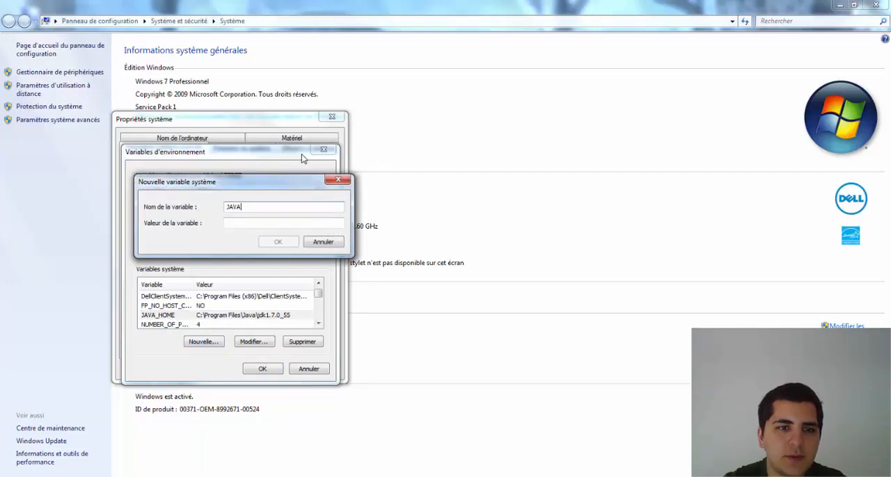
type("_HOME")
key("Tab")
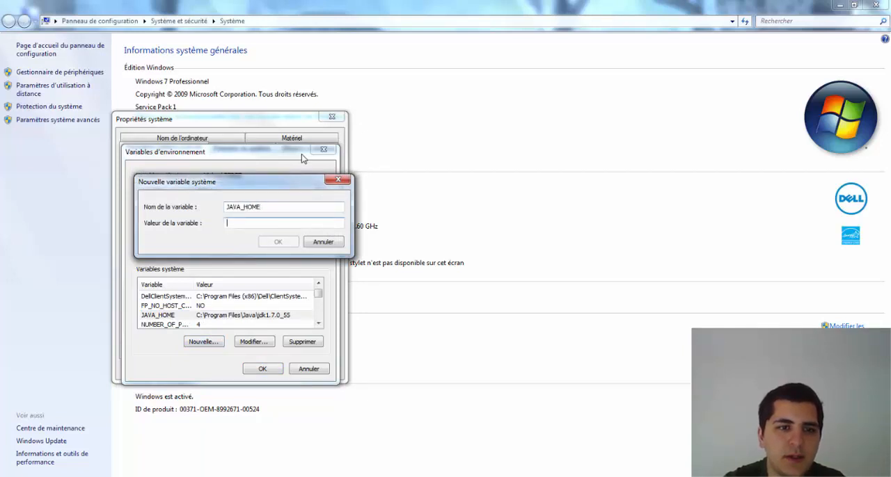
type("chemin vers le")
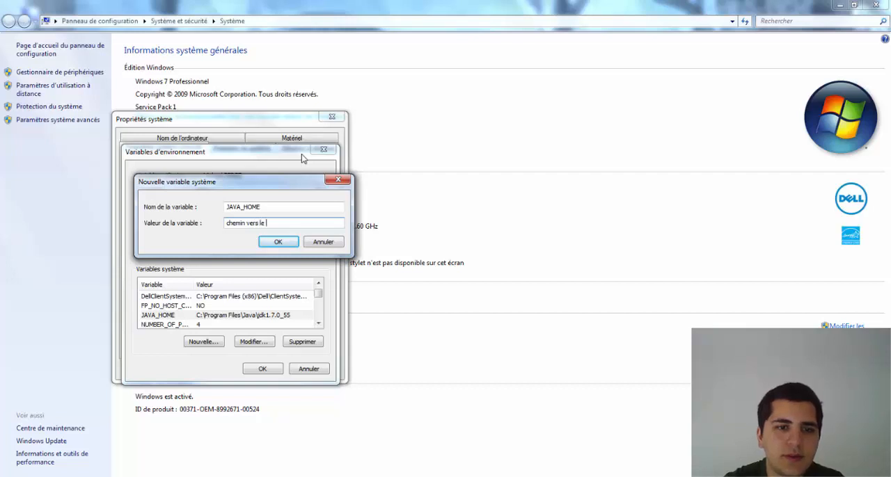
type(" JDK")
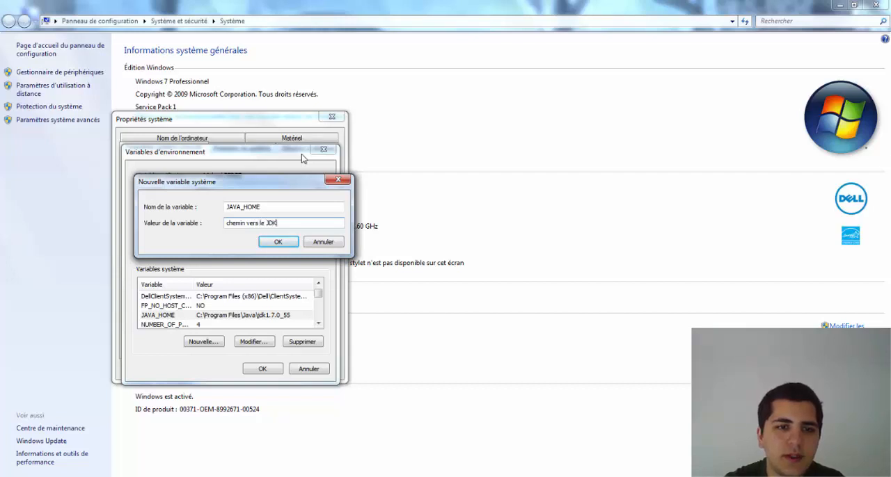
left_click(324, 243)
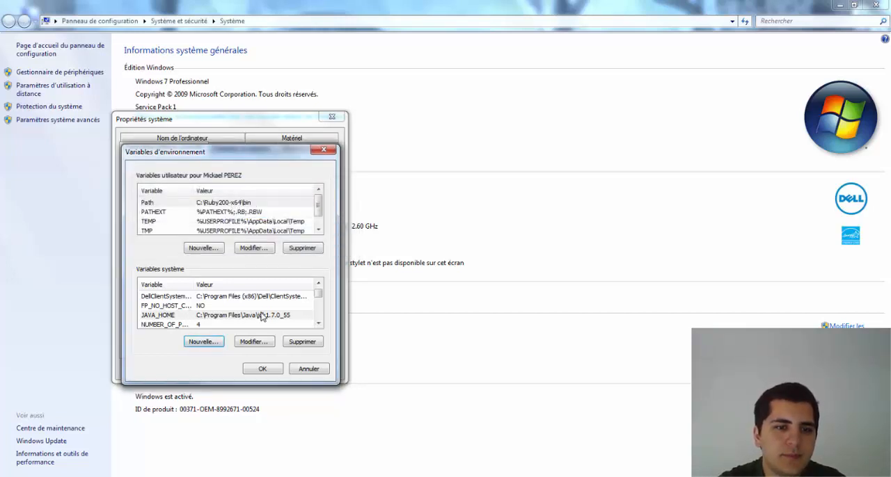
Step: Open the system Path variable for editing and copy its first entry, C:\ProgramData\Oracle\Java\javapath
scroll(318, 297, "down", 2)
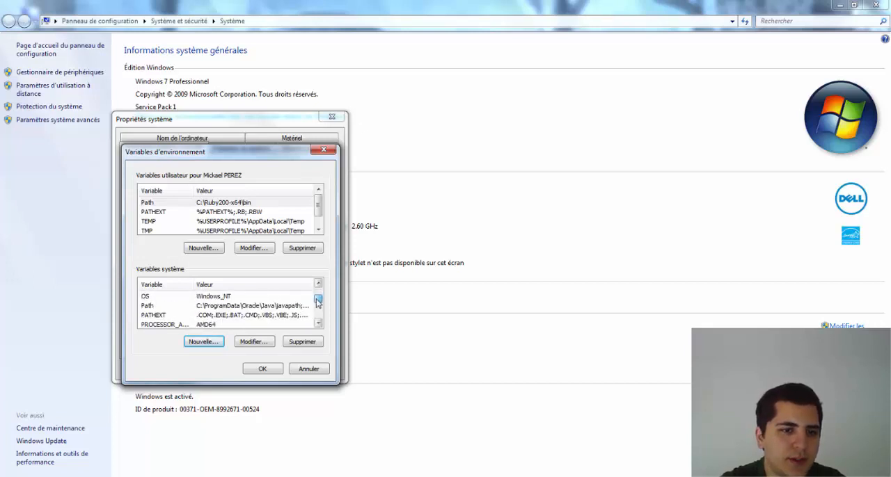
double_click(264, 307)
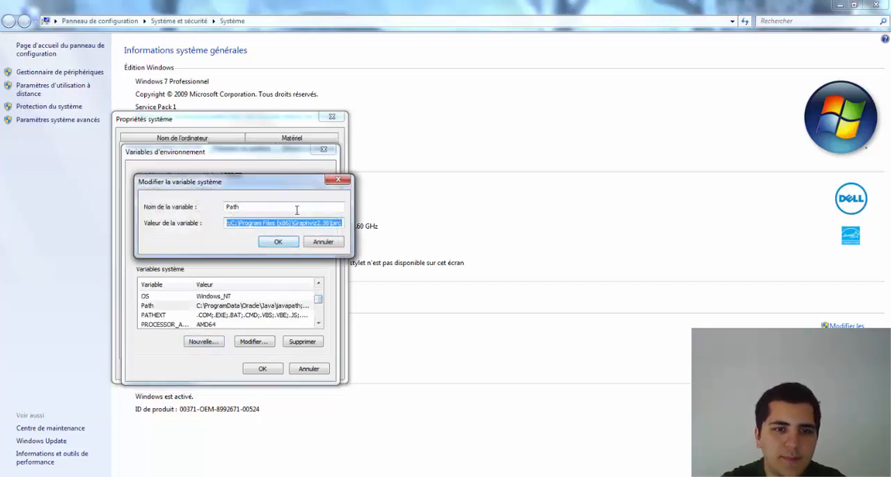
left_click(315, 223)
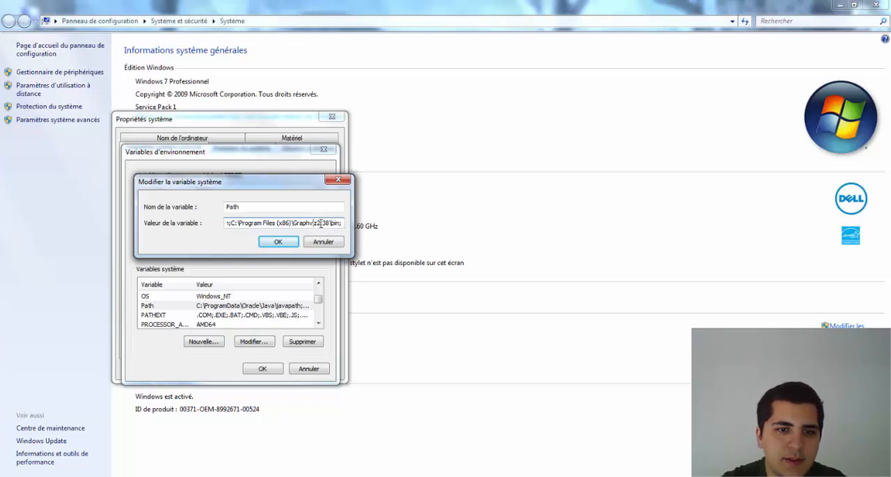
left_click_drag(321, 223, 351, 222)
left_click(319, 222)
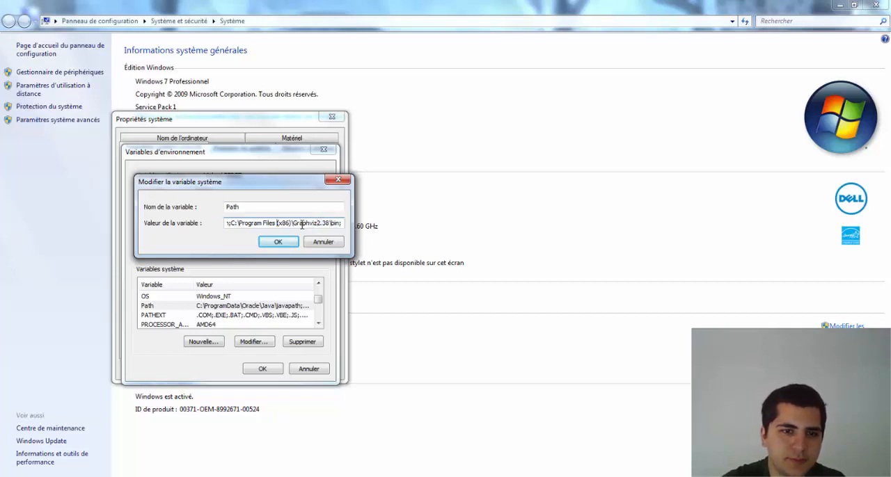
key("Left")
key("Left")
key("Left")
key("Left")
key("Left")
key("Left")
key("Left")
key("Left")
key("Left")
key("Left")
key("Left")
key("Left")
key("Left")
key("Left")
key("Left")
key("Left")
key("Left")
key("Left")
key("Left")
key("Left")
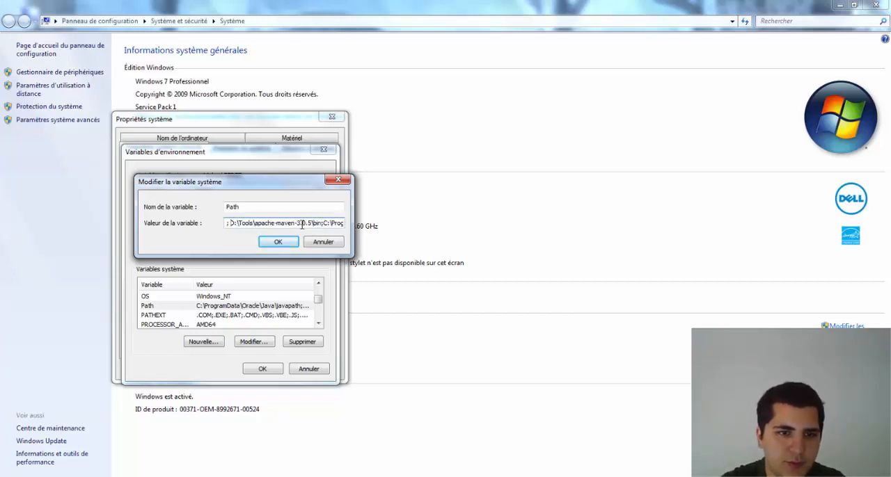
key("Left")
key("Left")
key("Left")
key("Left")
key("Left")
key("Left")
key("Left")
key("Left")
key("Left")
key("Left")
key("Left")
key("Left")
key("Left")
key("Left")
key("Left")
key("Left")
key("Left")
key("Left")
key("Left")
key("Left")
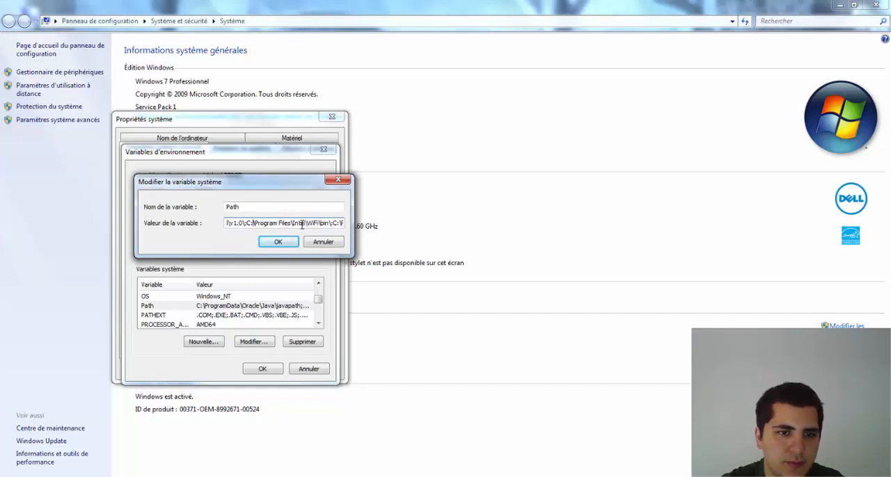
key("Left")
key("Left")
key("Left")
key("Left")
key("Left")
key("Left")
key("Left")
key("Left")
key("Left")
key("Left")
key("Left")
key("Left")
key("Left")
key("Left")
key("Left")
key("Left")
key("Left")
key("Left")
key("Left")
key("Left")
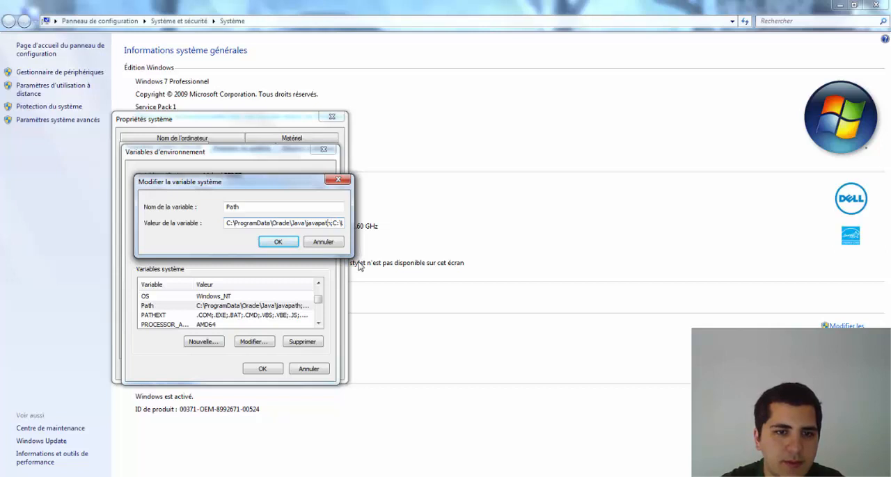
key("shift+Left")
key("shift+Left")
key("shift+Left")
key("shift+Left")
key("shift+Left")
key("shift+Left")
key("shift+Left")
key("shift+Left")
key("shift+Left")
key("shift+Left")
key("shift+Left")
key("shift+Left")
key("shift+Left")
key("shift+Left")
key("shift+Left")
key("shift+Left")
key("shift+Left")
key("shift+Left")
key("shift+Left")
key("shift+Left")
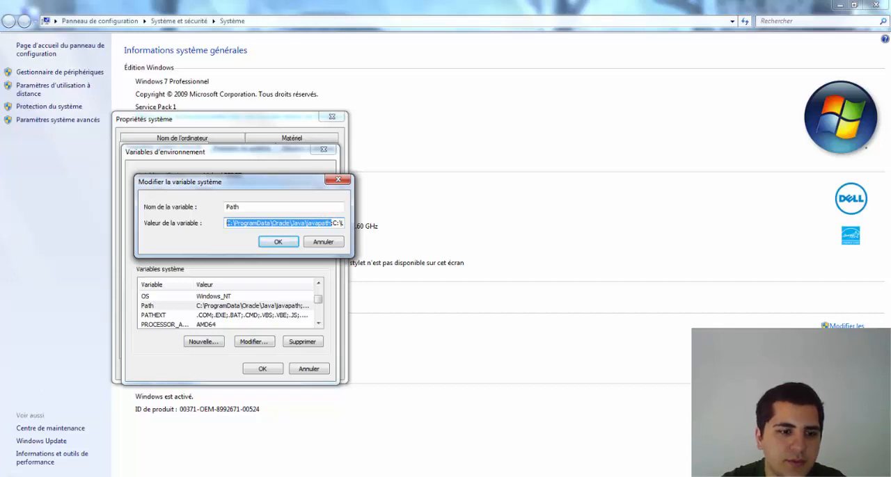
Step: Switch to Windows Explorer and go to the folder C:\ProgramData\Oracle\Java\javapath
left_click(13, 476)
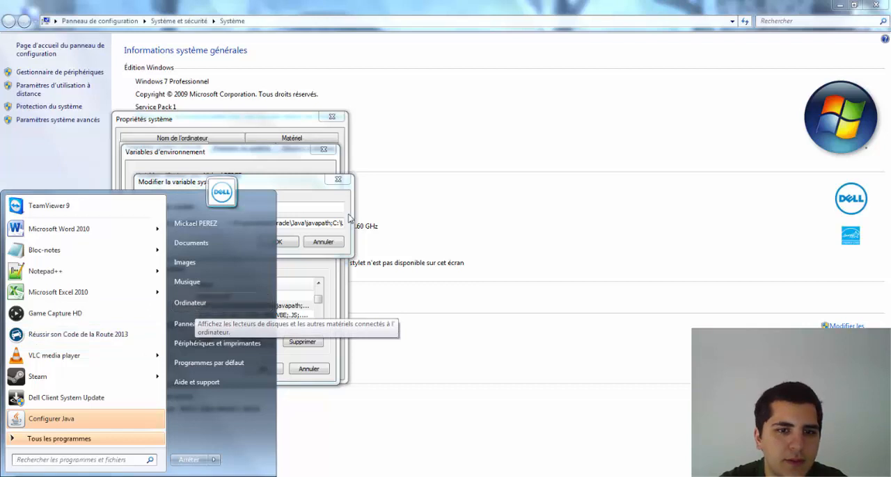
left_click(300, 215)
key("ctrl+c")
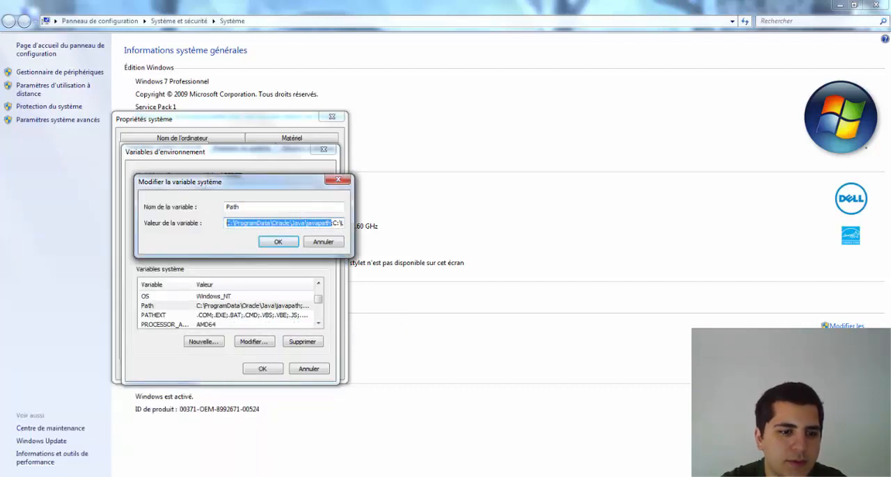
left_click(43, 476)
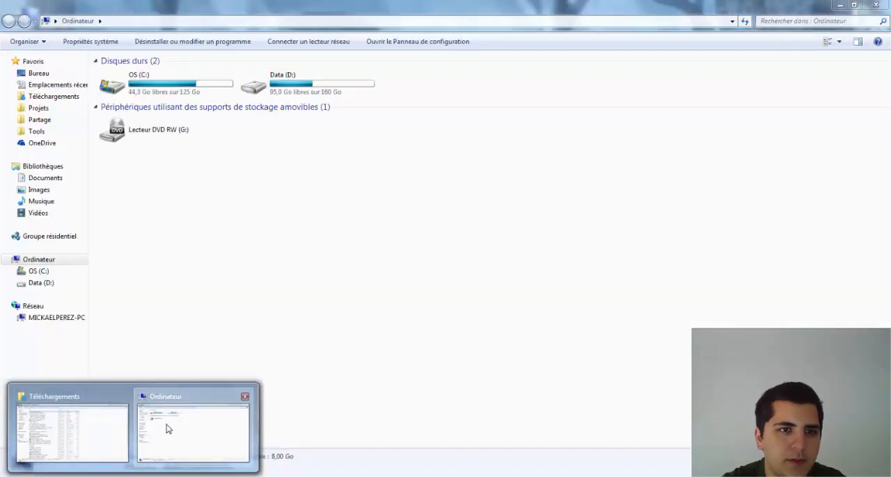
left_click(167, 429)
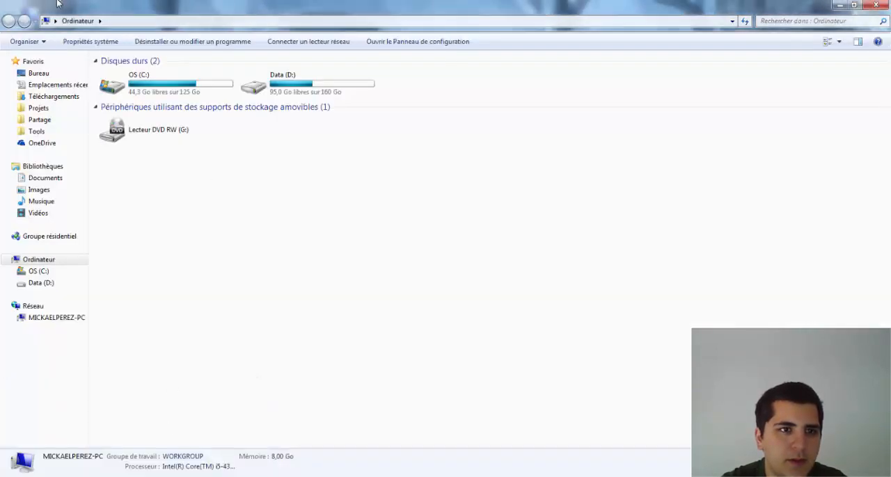
left_click(47, 21)
key("ctrl+v")
key("Return")
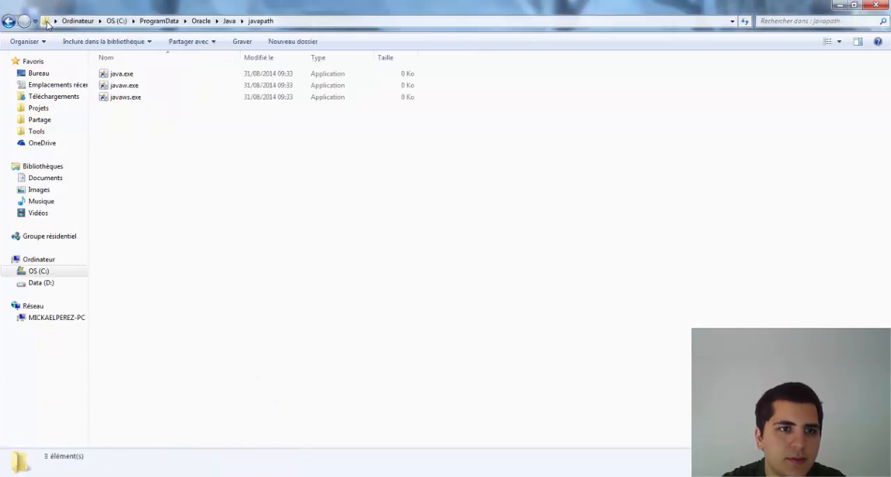
Step: Inspect the shortcut target in the properties of java.exe, and return to the Path variable being edited
left_click(137, 77)
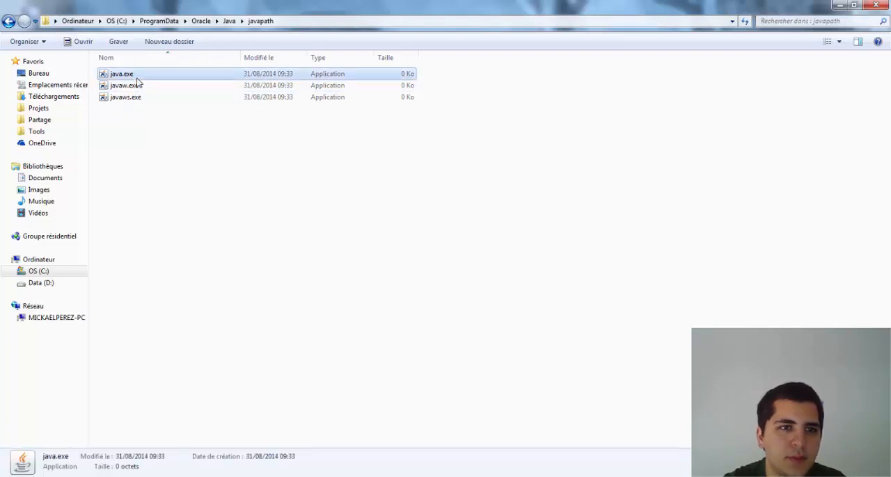
right_click(137, 82)
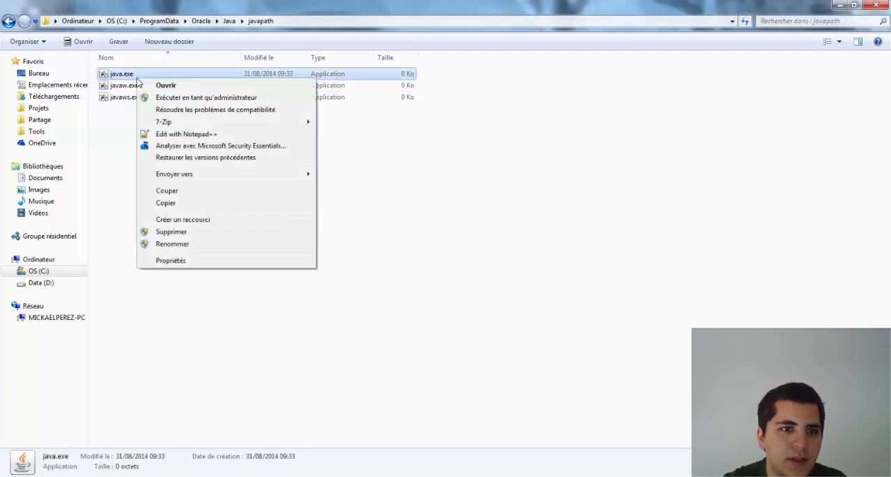
left_click(199, 261)
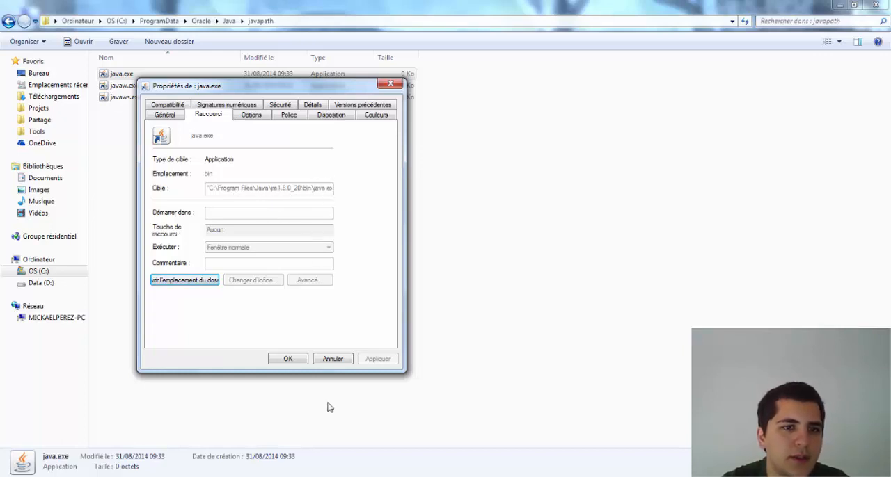
left_click(286, 360)
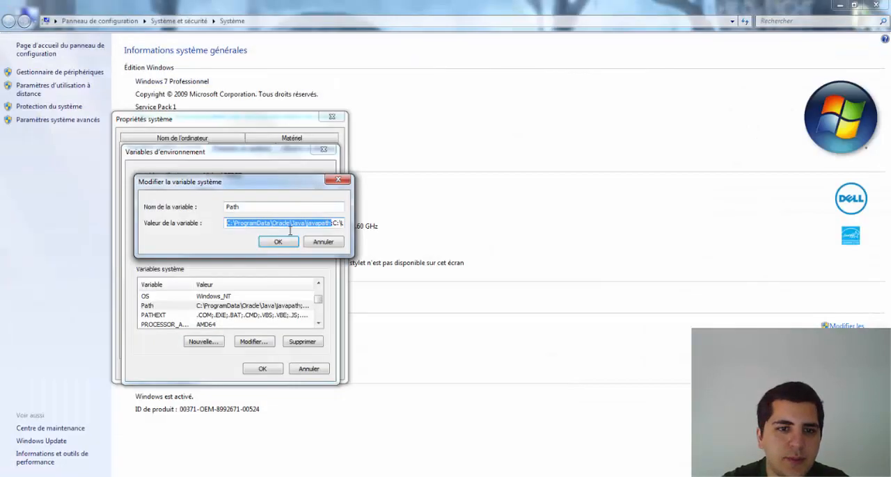
Step: Remove the C:\ProgramData\Oracle\Java\javapath entry and its semicolon from the Path value, leaving the cursor at the value's start
left_click(341, 224)
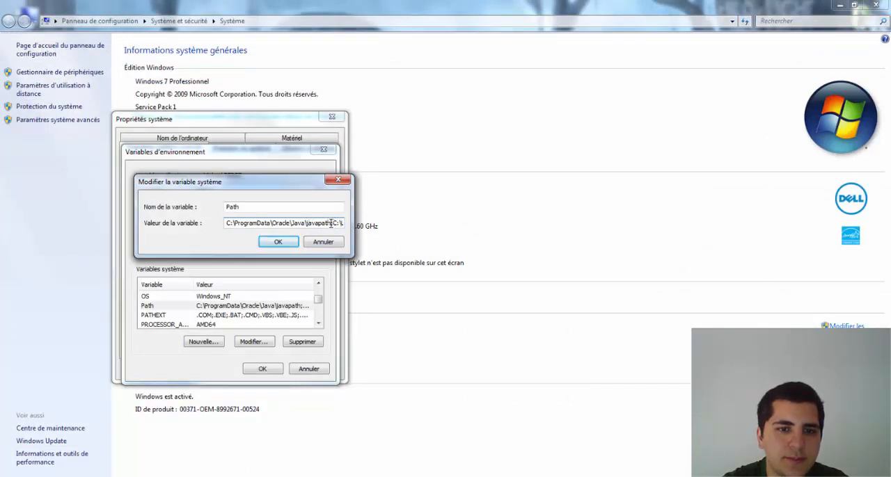
left_click_drag(331, 223, 148, 240)
key("ctrl+v")
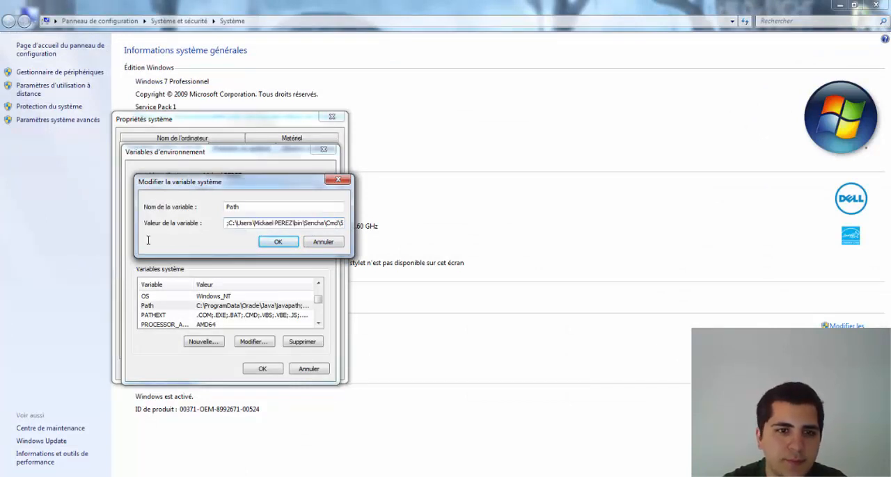
left_click(291, 225)
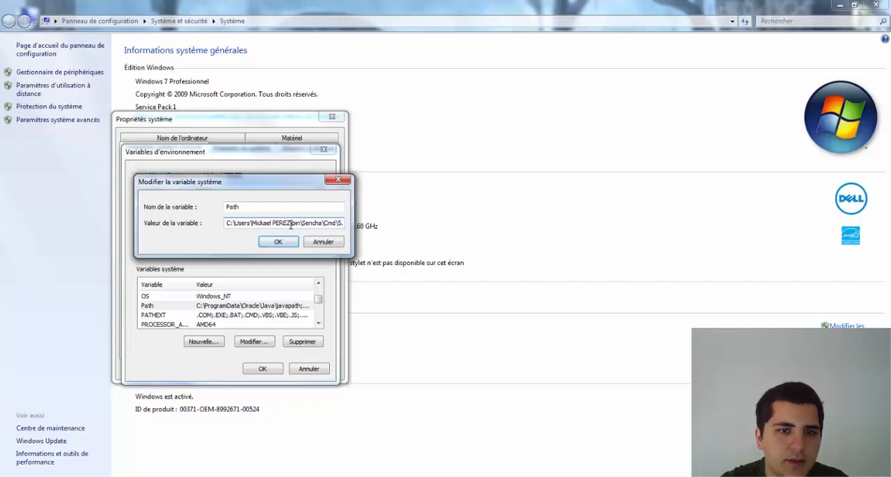
left_click(227, 223)
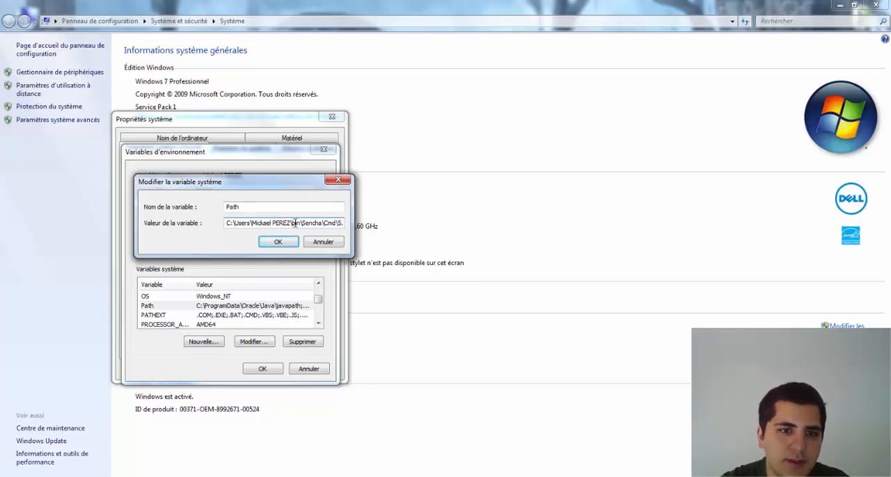
left_click_drag(297, 222, 345, 224)
left_click(344, 224)
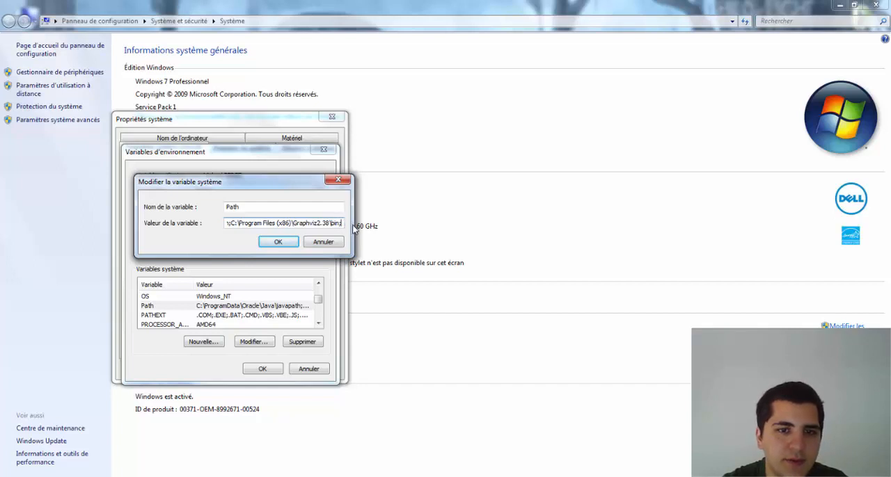
key("Home")
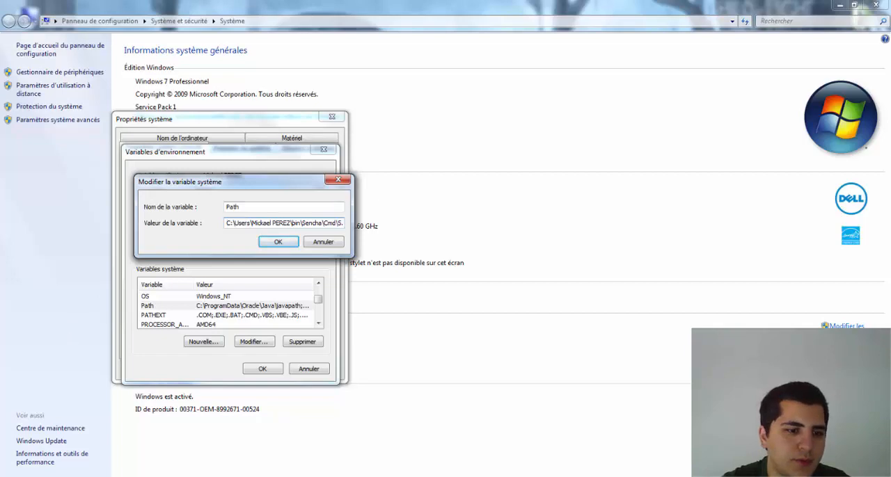
Step: Switch to Windows Explorer, go to C:\Program Files\Java\jdk1.8.0_20\bin, and copy the folder's full path
key("super")
left_click(219, 307)
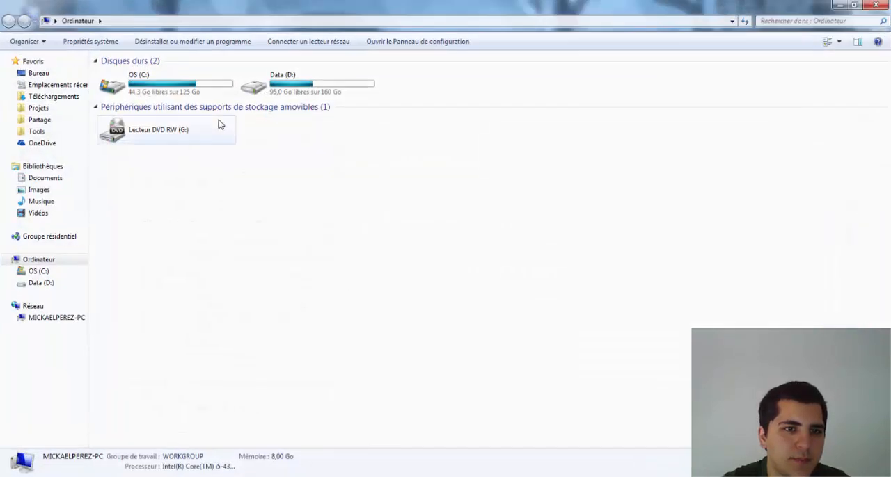
double_click(182, 73)
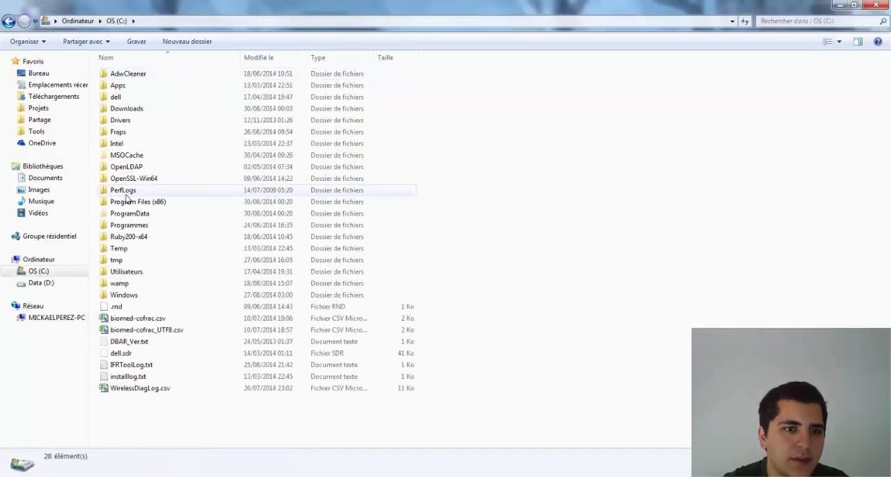
double_click(146, 226)
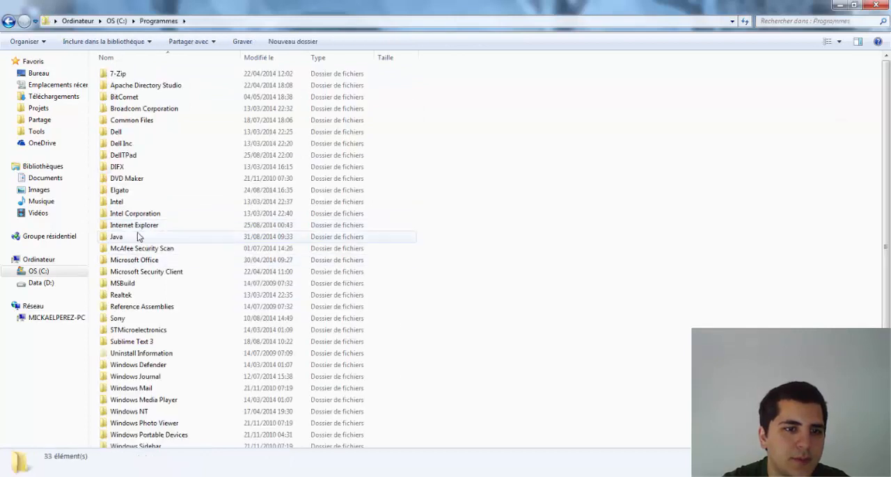
double_click(138, 235)
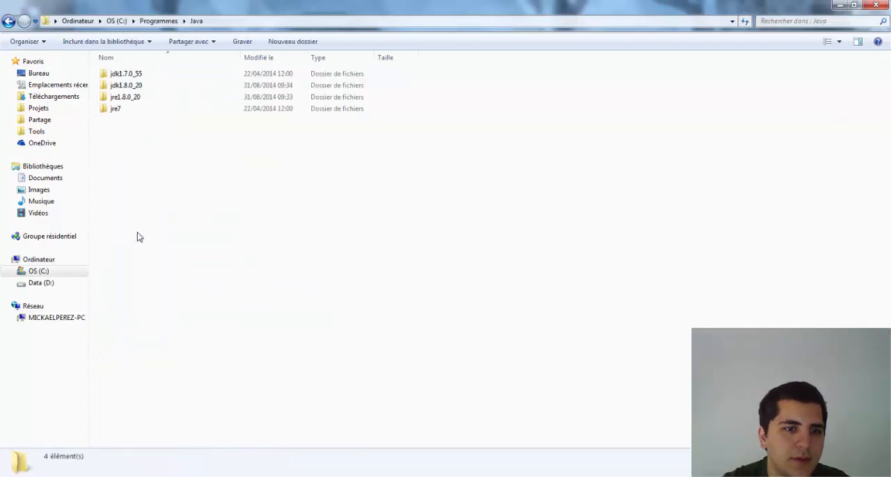
double_click(130, 87)
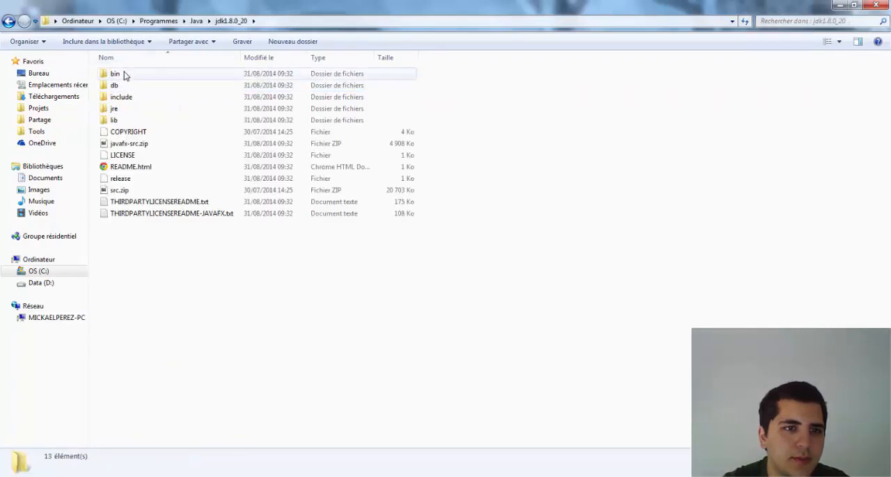
double_click(120, 75)
left_click(303, 17)
key("ctrl+c")
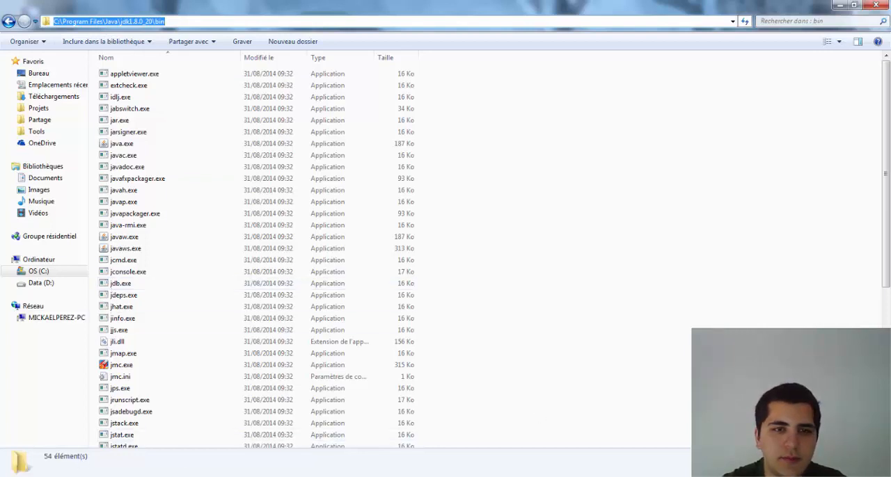
Step: Insert C:\Program Files\Java\jdk1.8.0_20\bin; at the start of the system Path value and save the environment variables and system properties
key("alt+Tab")
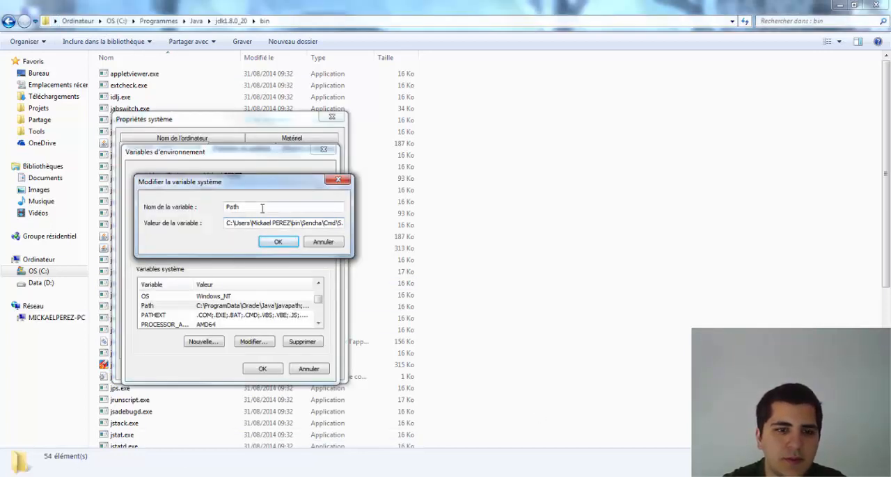
key("ctrl+v")
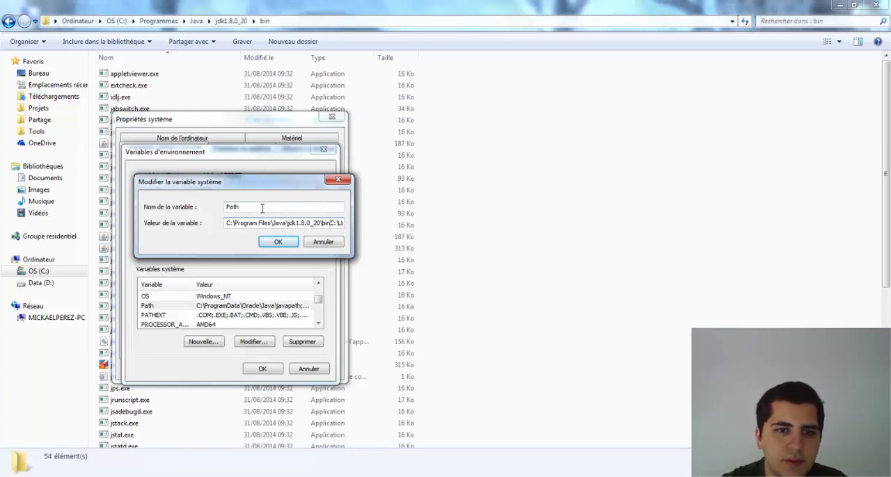
type(";")
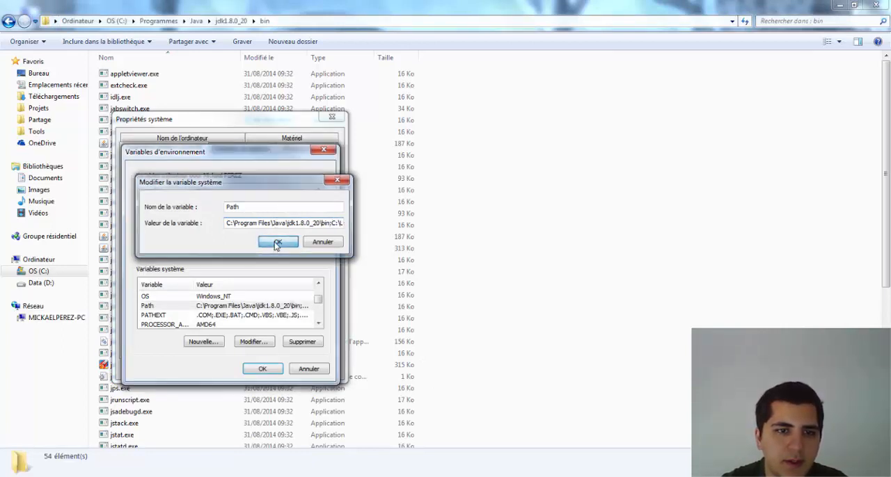
left_click(277, 244)
left_click(259, 370)
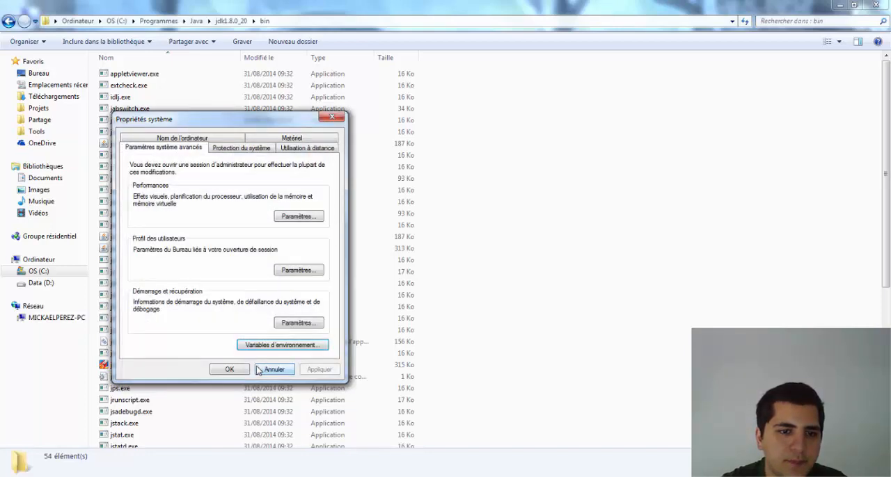
left_click(230, 369)
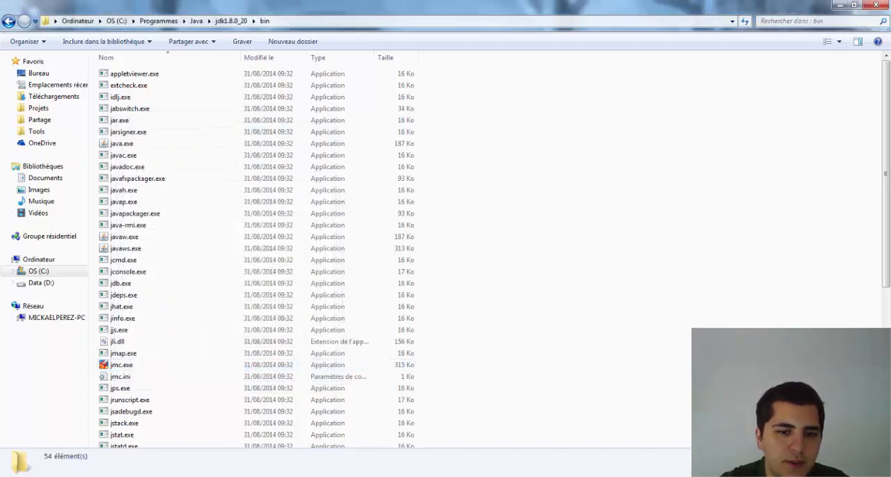
Step: Switch to Windows PowerShell and check the Java version with java -version
left_click(279, 476)
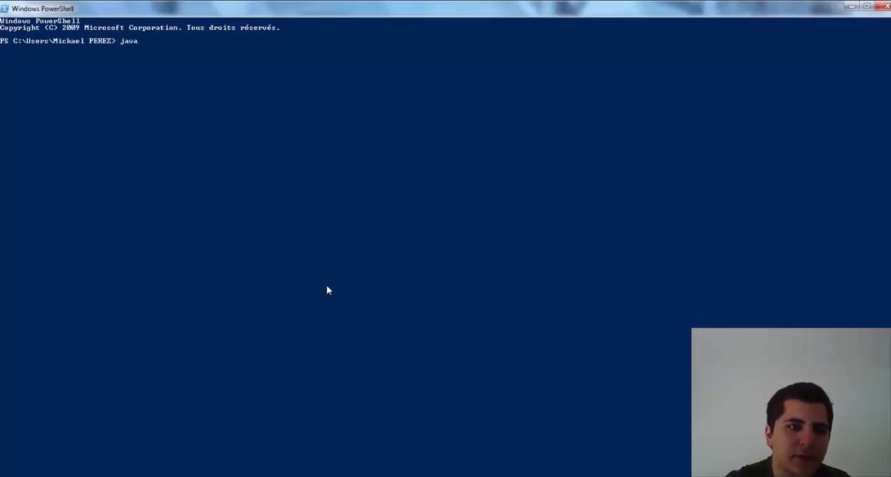
type("java -version")
key("Return")
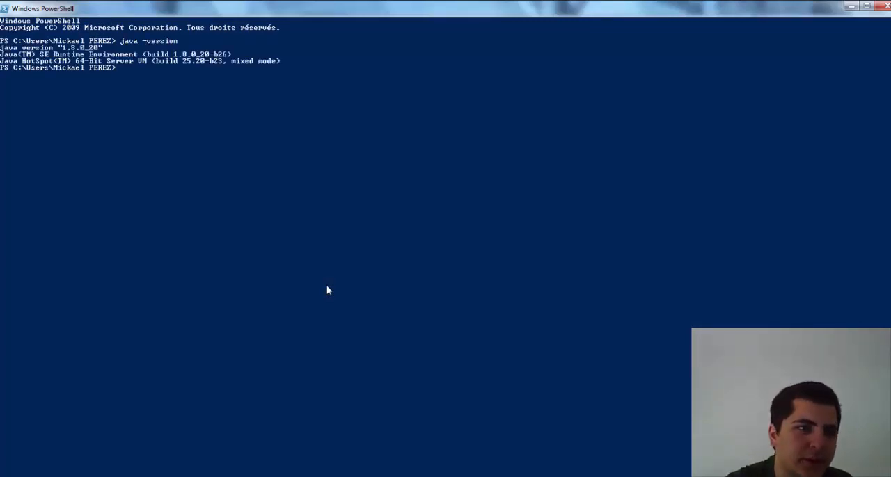